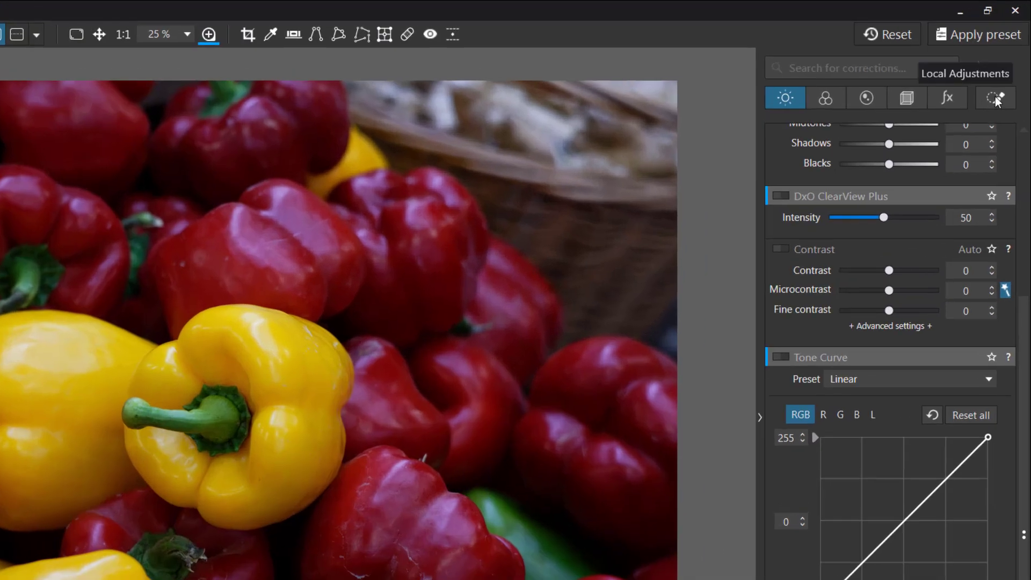
Create a Hue mask in Local Adjustments by sampling a yellow pepper with the eyedropper
left_click(995, 97)
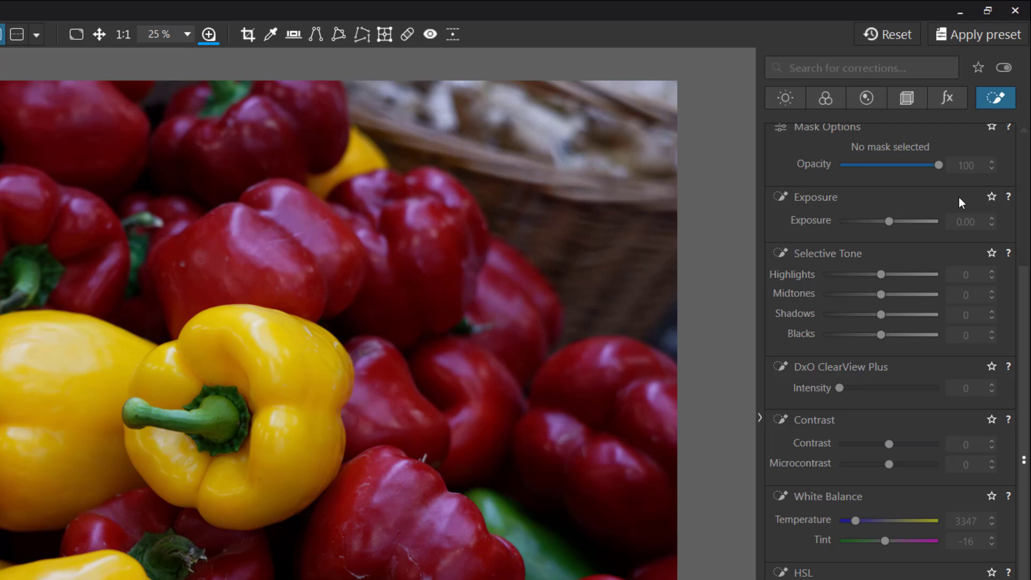
scroll(959, 195, "up", 4)
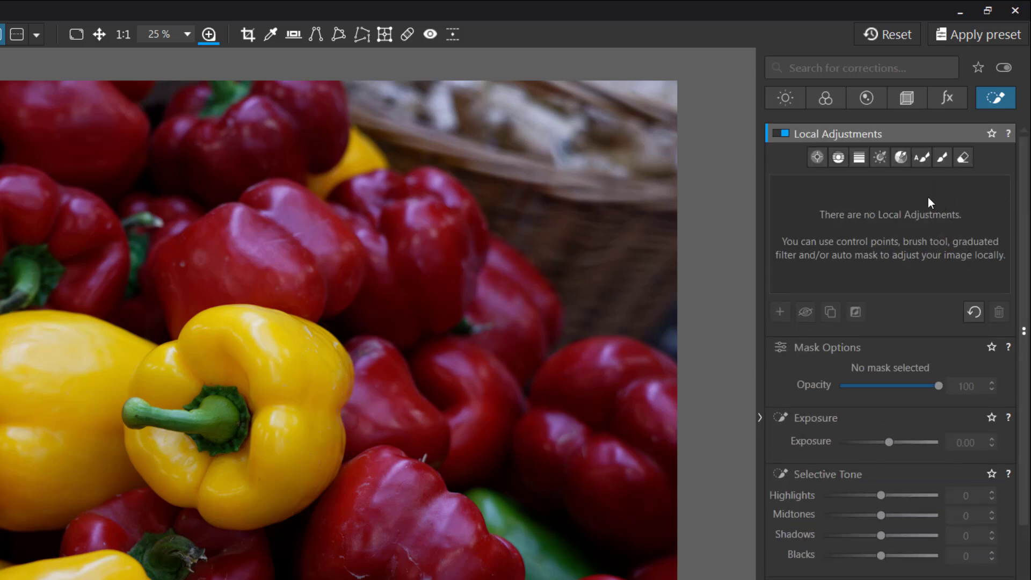
left_click(900, 159)
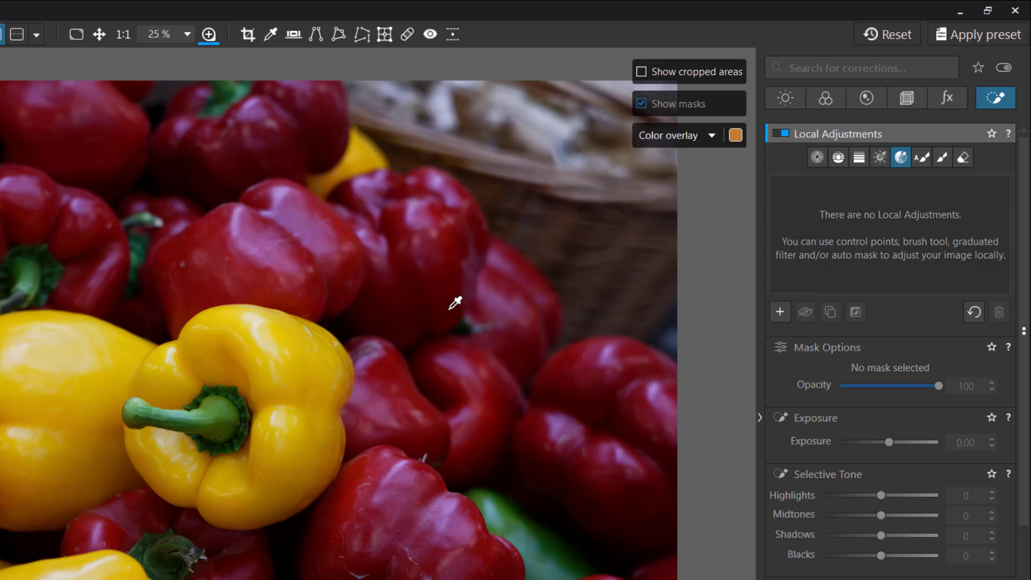
left_click(304, 364)
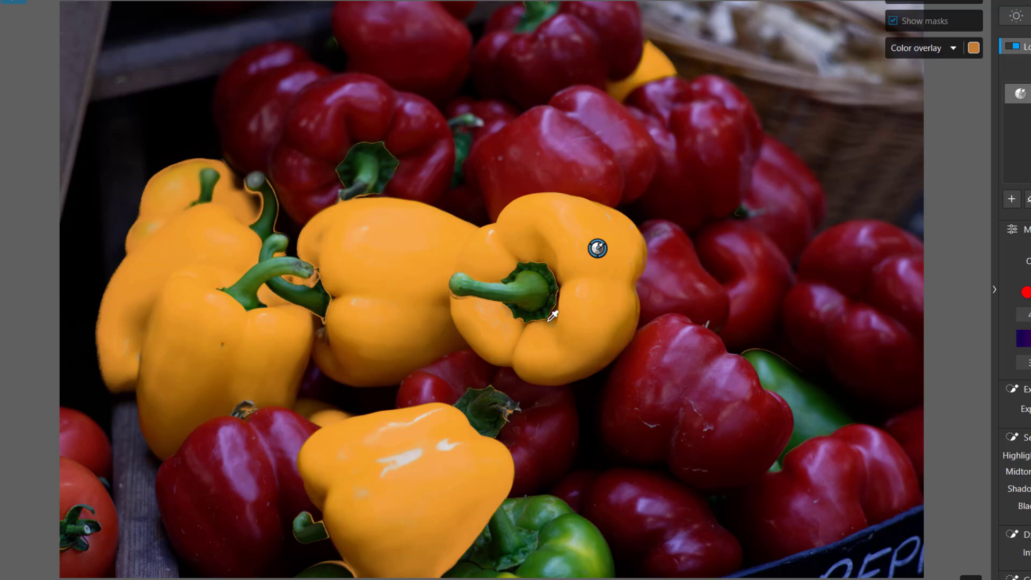
Show the mask overlay in blue and widen the hue range to an outer 345–60
left_click(974, 48)
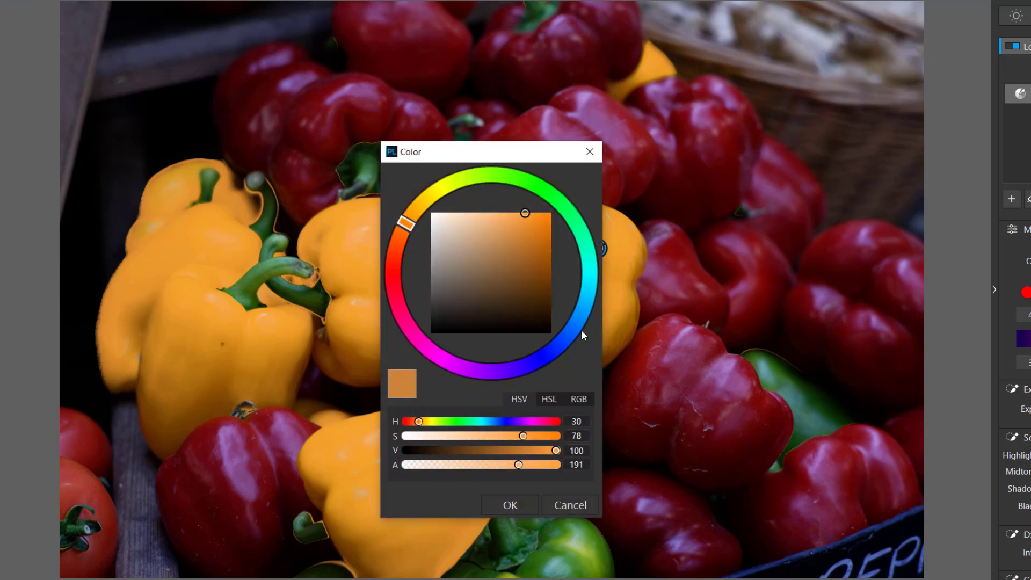
left_click(570, 330)
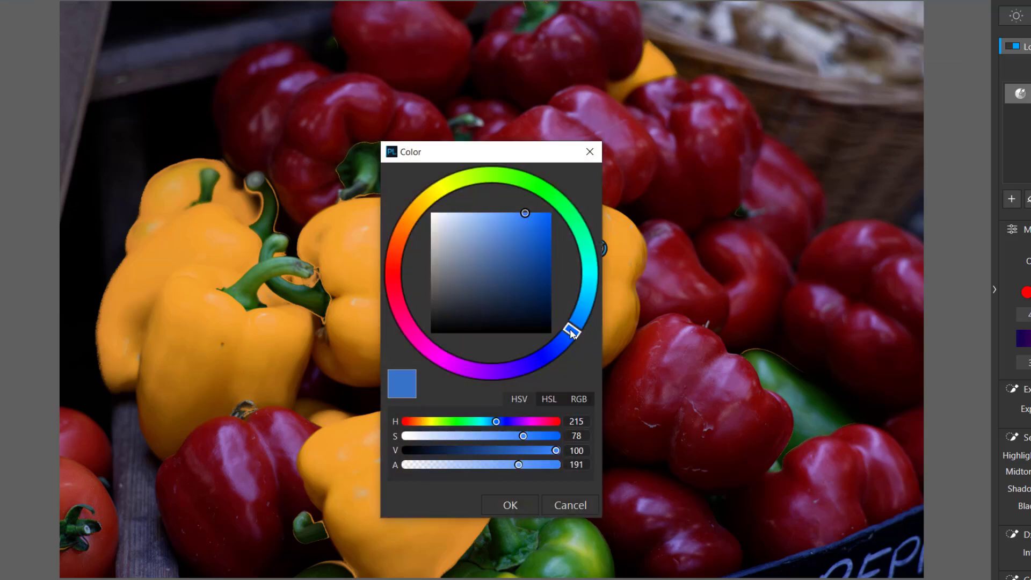
left_click(510, 505)
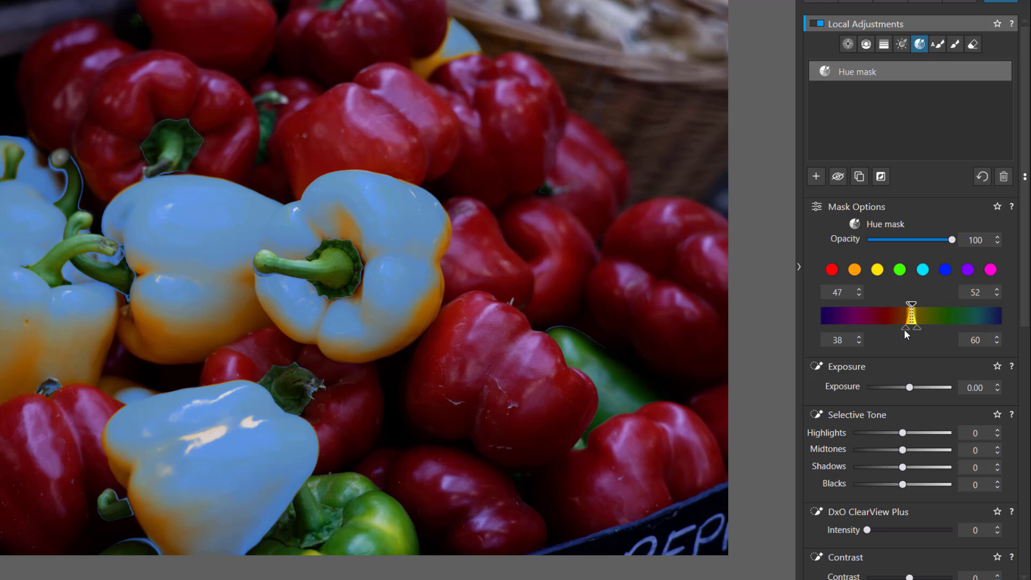
left_click_drag(904, 330, 878, 340)
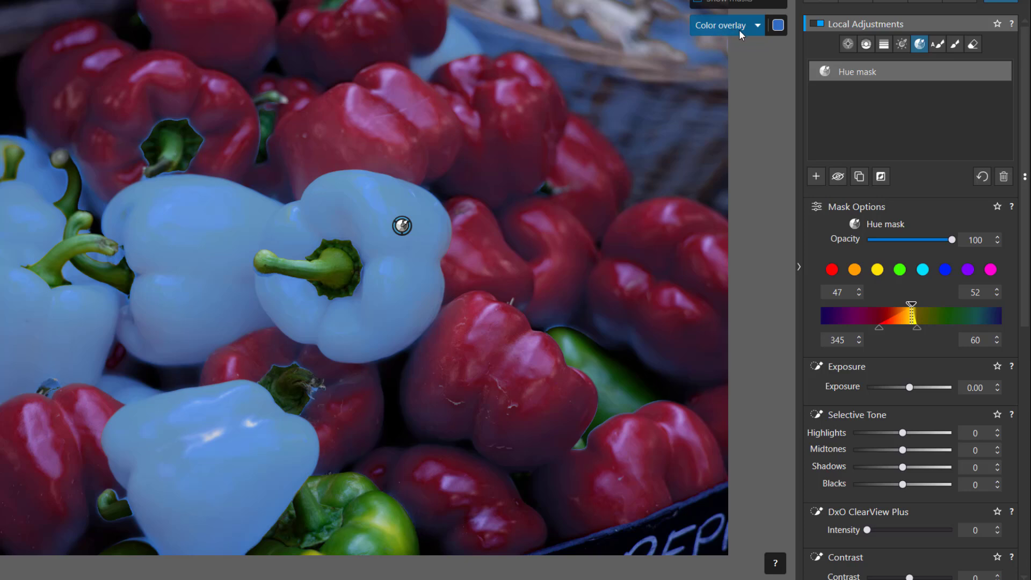
Display the mask in Black & White and narrow the outer hue range to 14–60
left_click(758, 26)
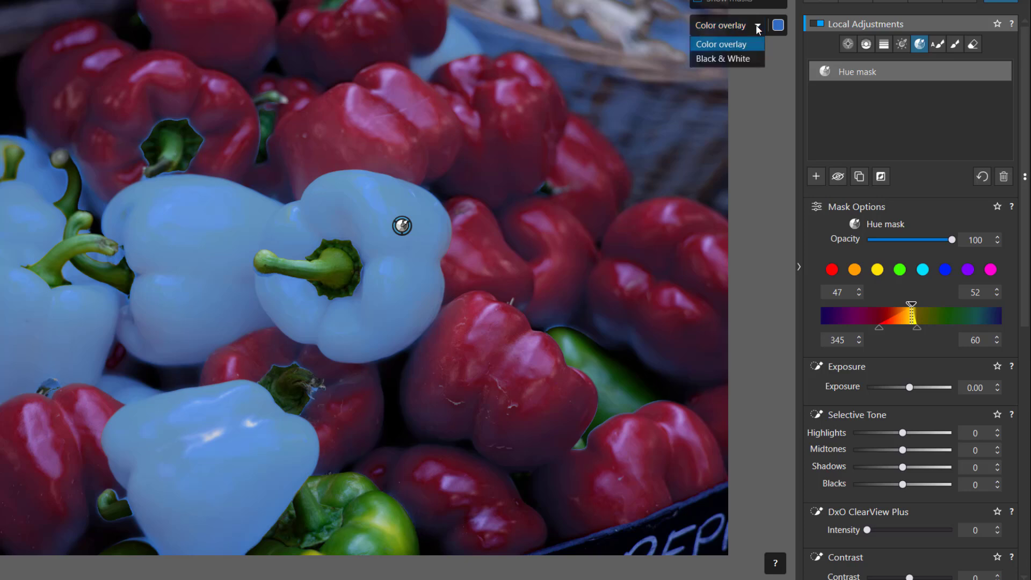
left_click(737, 59)
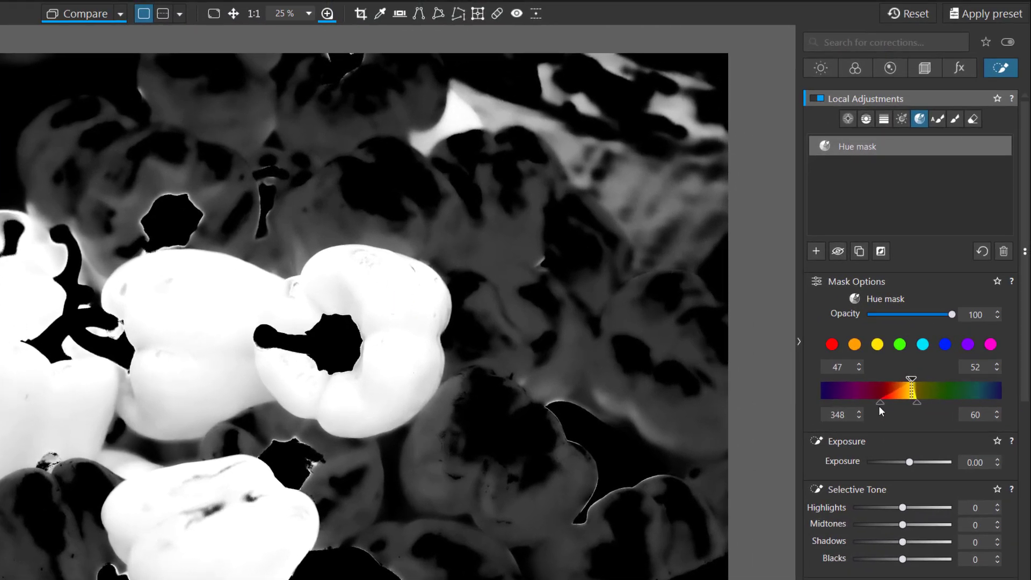
left_click_drag(879, 403, 888, 405)
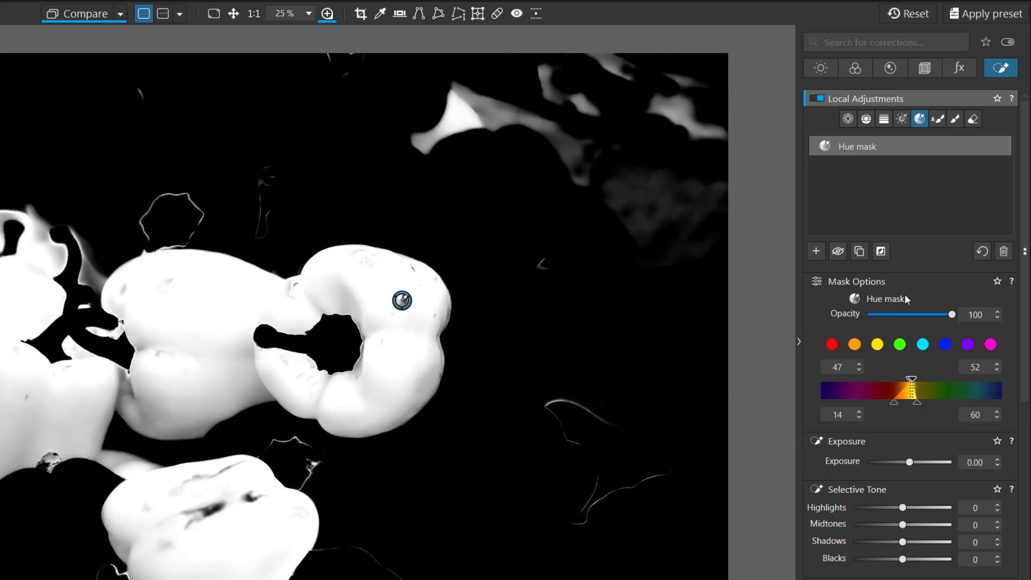
left_click(972, 120)
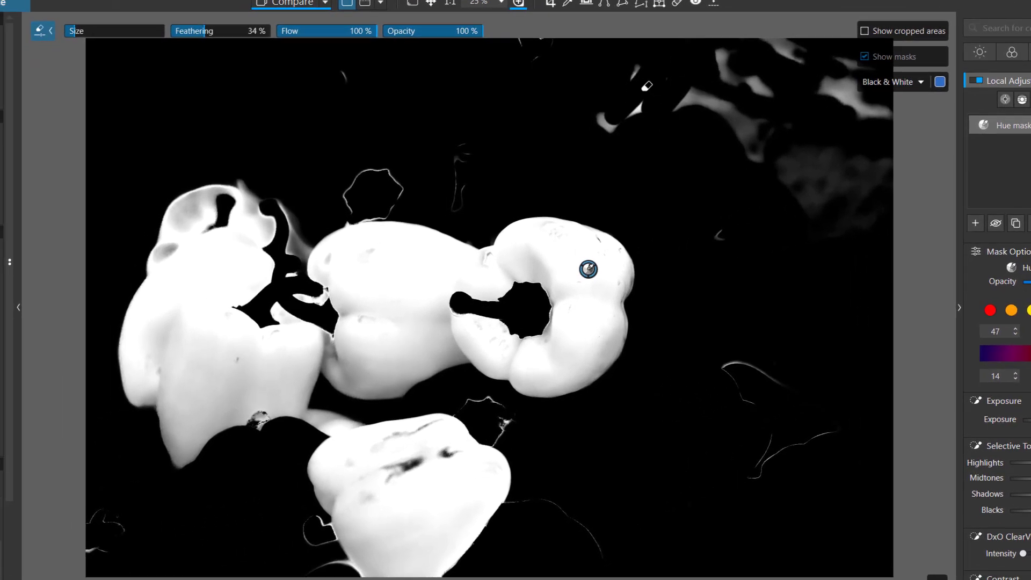
Erase stray mask marks, including the heart and hexagon outlines, with an enlarged eraser
mouse_move(648, 86)
left_mouse_down()
mouse_move(611, 133)
mouse_move(669, 104)
mouse_move(642, 70)
left_mouse_up()
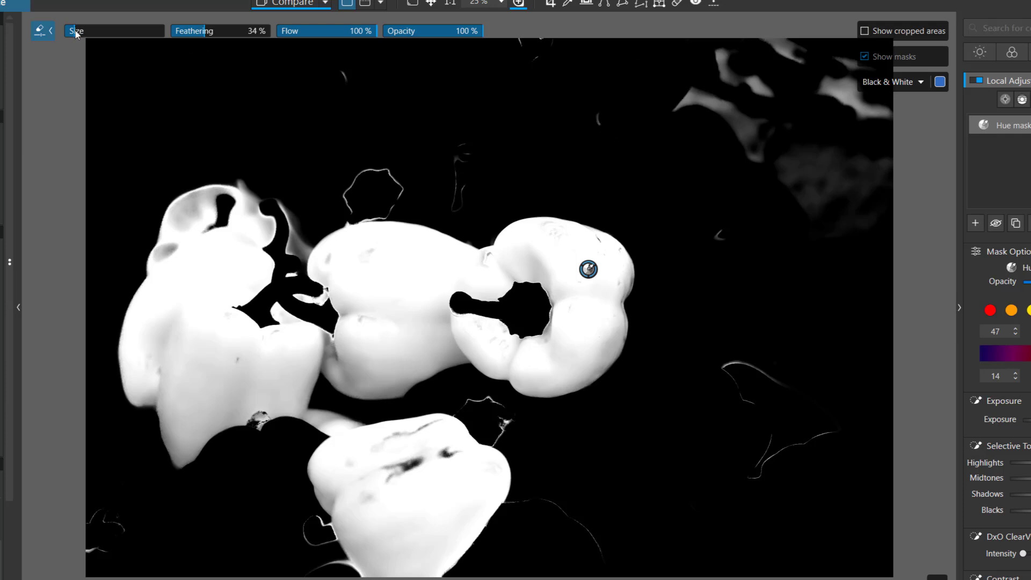
left_click_drag(76, 33, 96, 32)
mouse_move(768, 126)
left_mouse_down()
mouse_move(782, 51)
mouse_move(812, 33)
mouse_move(786, 37)
mouse_move(835, 117)
mouse_move(883, 116)
mouse_move(848, 151)
mouse_move(816, 214)
mouse_move(777, 189)
mouse_move(740, 232)
mouse_move(747, 391)
mouse_move(760, 417)
mouse_move(813, 387)
mouse_move(840, 420)
mouse_move(723, 519)
mouse_move(646, 548)
mouse_move(588, 485)
mouse_move(561, 522)
mouse_move(647, 560)
left_mouse_up()
mouse_move(124, 525)
left_mouse_down()
mouse_move(81, 564)
mouse_move(184, 575)
left_mouse_up()
mouse_move(274, 559)
left_mouse_down()
mouse_move(300, 554)
mouse_move(289, 531)
mouse_move(305, 549)
mouse_move(296, 527)
mouse_move(316, 559)
left_mouse_up()
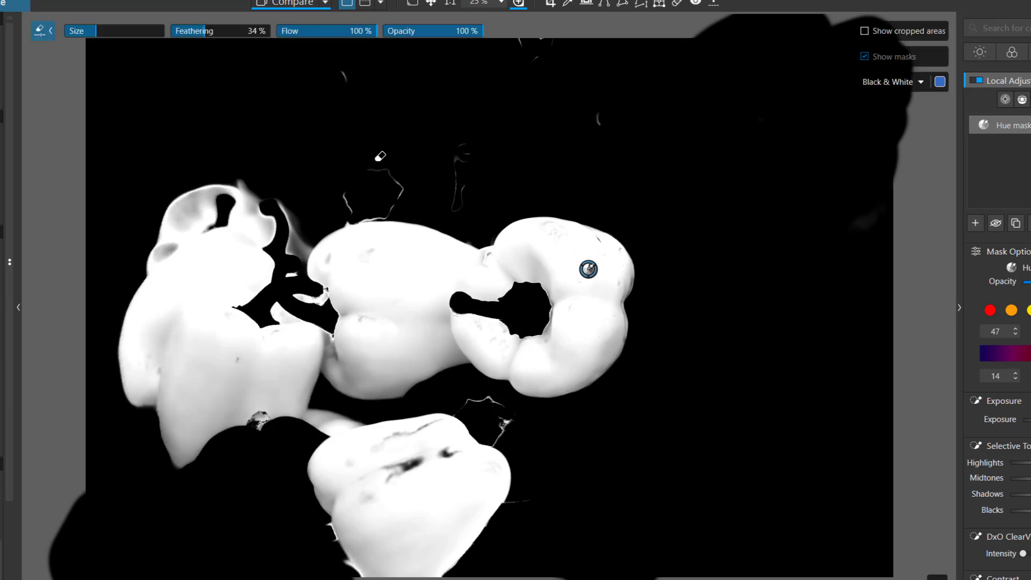
mouse_move(380, 159)
left_mouse_down()
mouse_move(357, 177)
mouse_move(531, 136)
mouse_move(697, 62)
left_mouse_up()
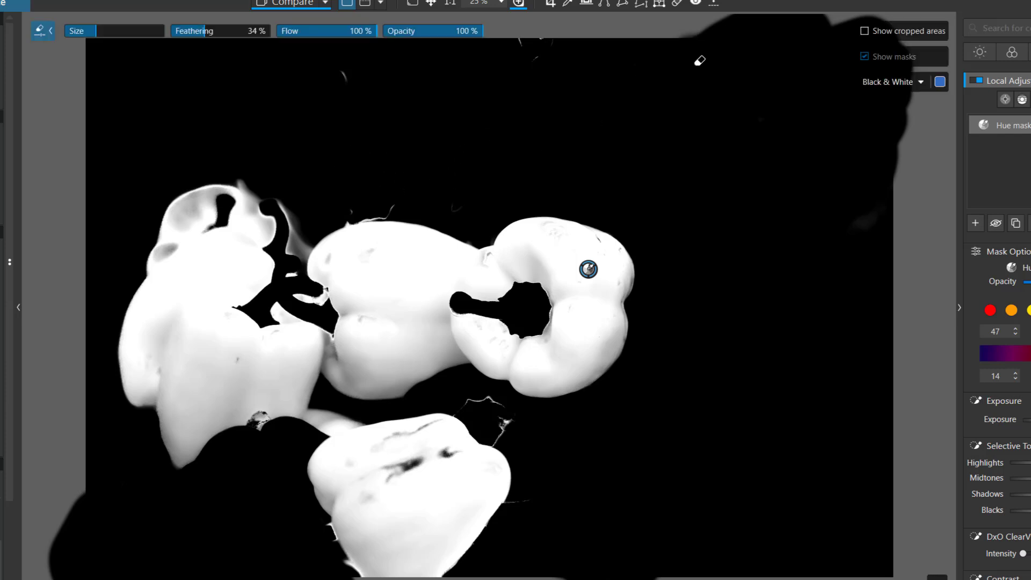
mouse_move(489, 81)
left_mouse_down()
mouse_move(381, 77)
mouse_move(338, 106)
mouse_move(368, 163)
mouse_move(339, 194)
mouse_move(367, 185)
mouse_move(350, 179)
mouse_move(390, 158)
left_mouse_up()
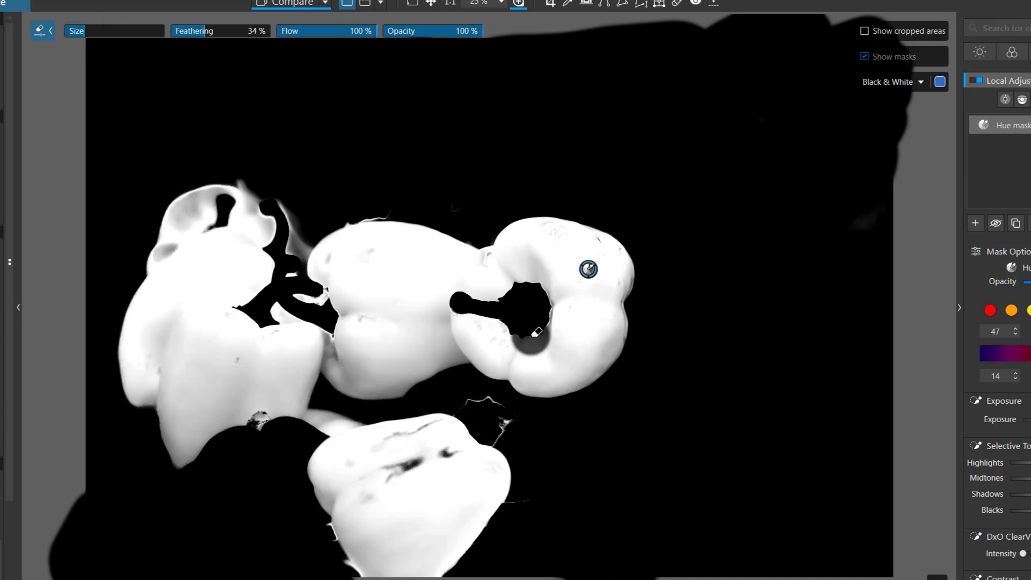
mouse_move(509, 422)
left_mouse_down()
mouse_move(505, 430)
mouse_move(491, 407)
left_mouse_up()
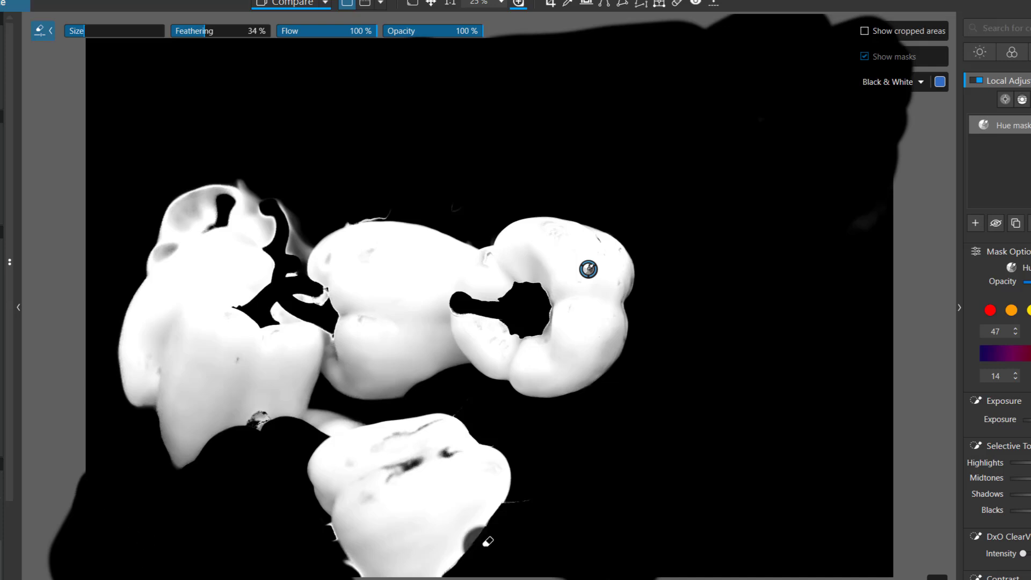
Restore the colour overlay display and shift the masked peppers' local HSL hue to vivid green
left_click(921, 83)
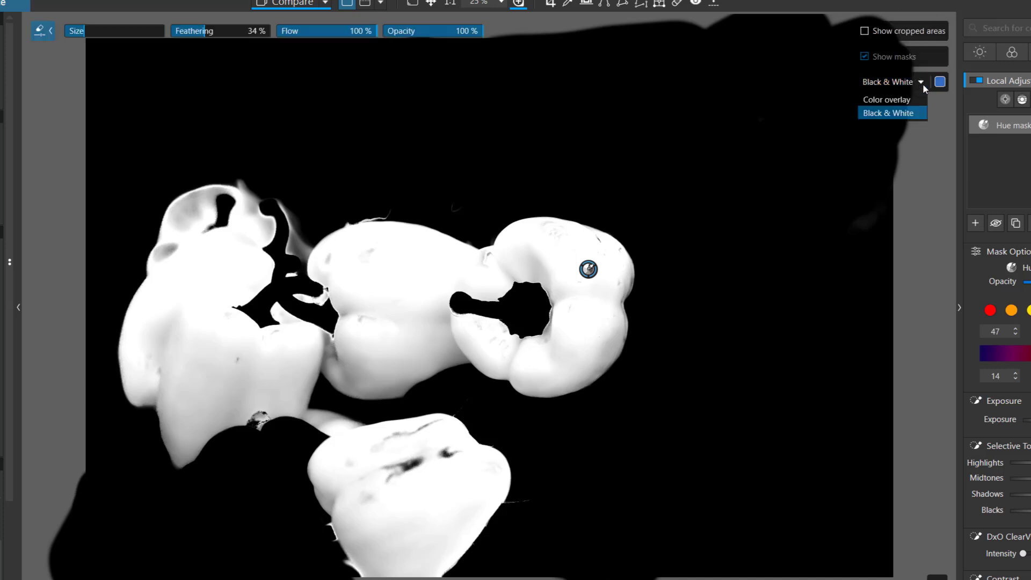
left_click(911, 98)
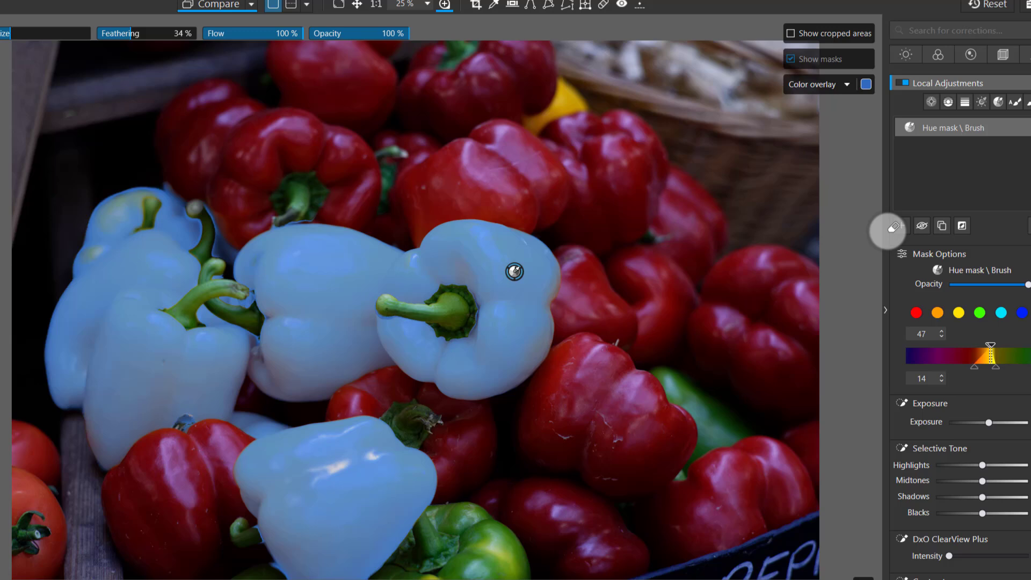
scroll(932, 322, "down", 10)
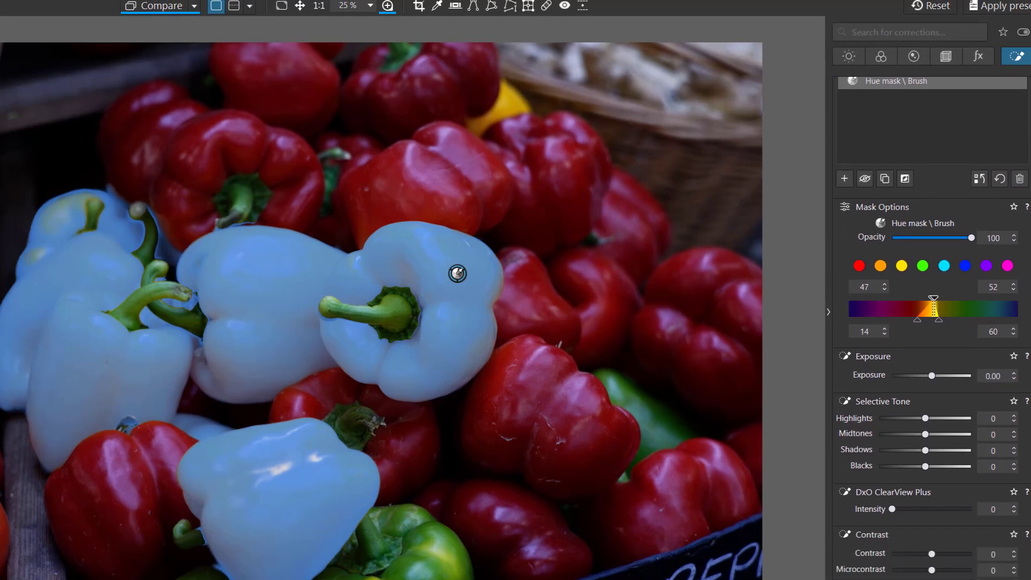
scroll(941, 396, "down", 2)
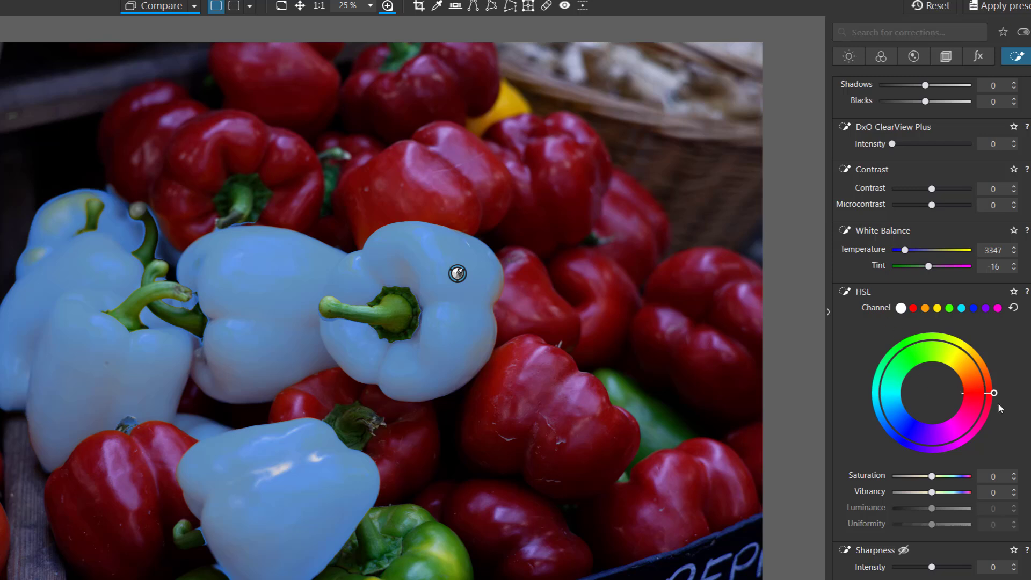
left_click_drag(994, 394, 961, 450)
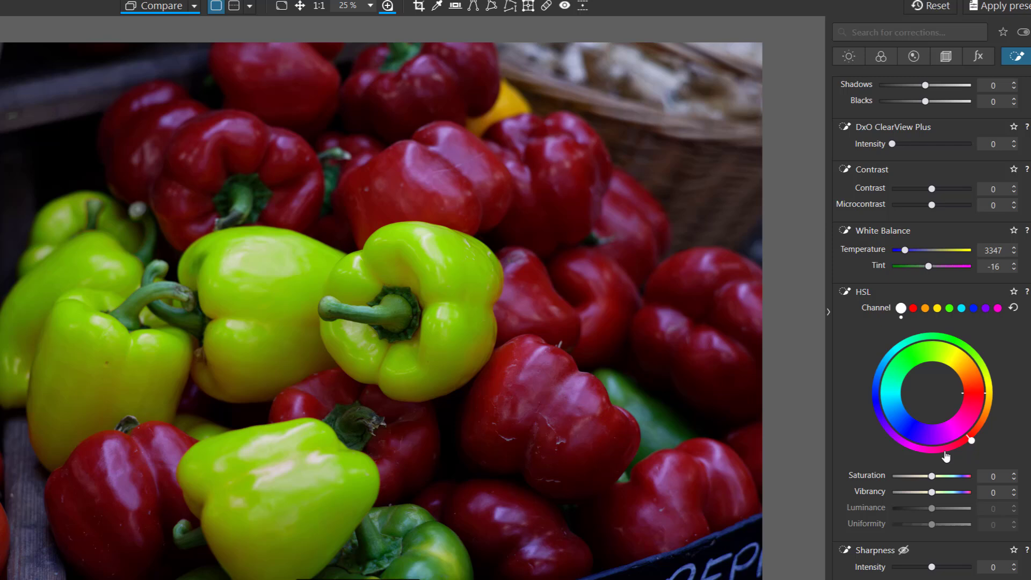
mouse_move(946, 457)
left_mouse_down()
mouse_move(932, 460)
mouse_move(956, 452)
left_mouse_up()
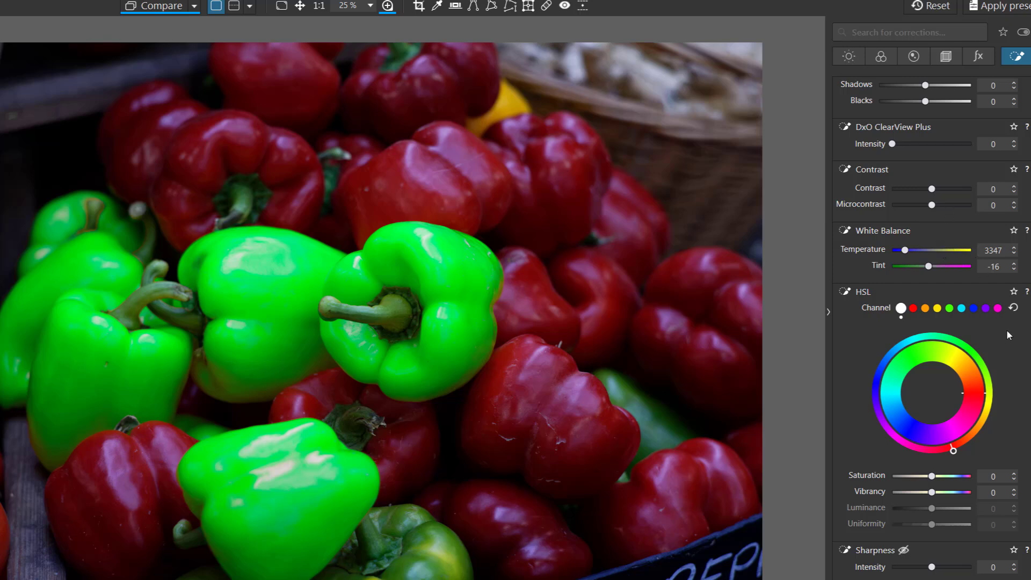
Set the pepper mask's Exposure to -1.60, Blacks to -13, Contrast to 34 and Microcontrast to 42
scroll(929, 322, "up", 5)
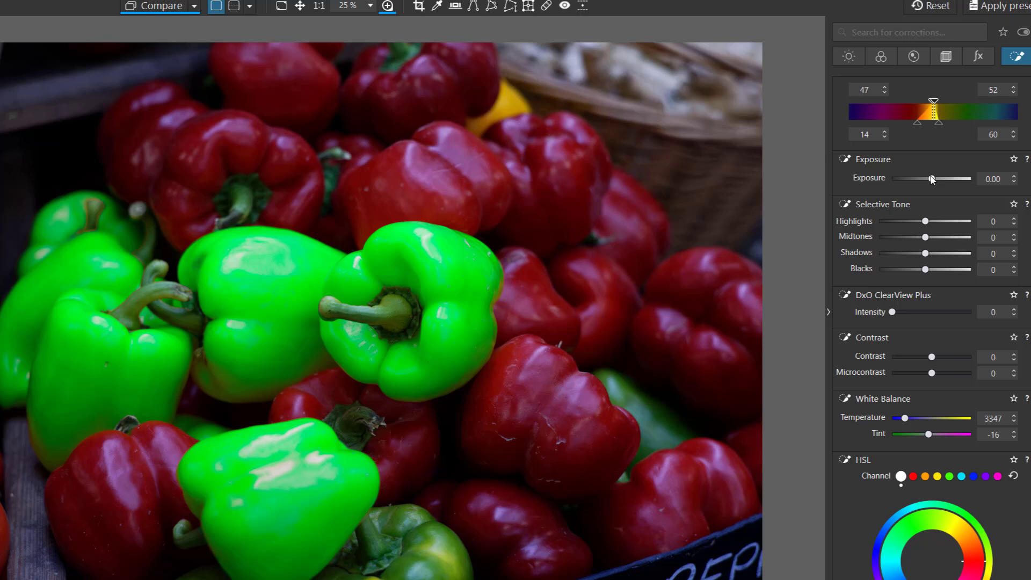
left_click_drag(931, 180, 924, 182)
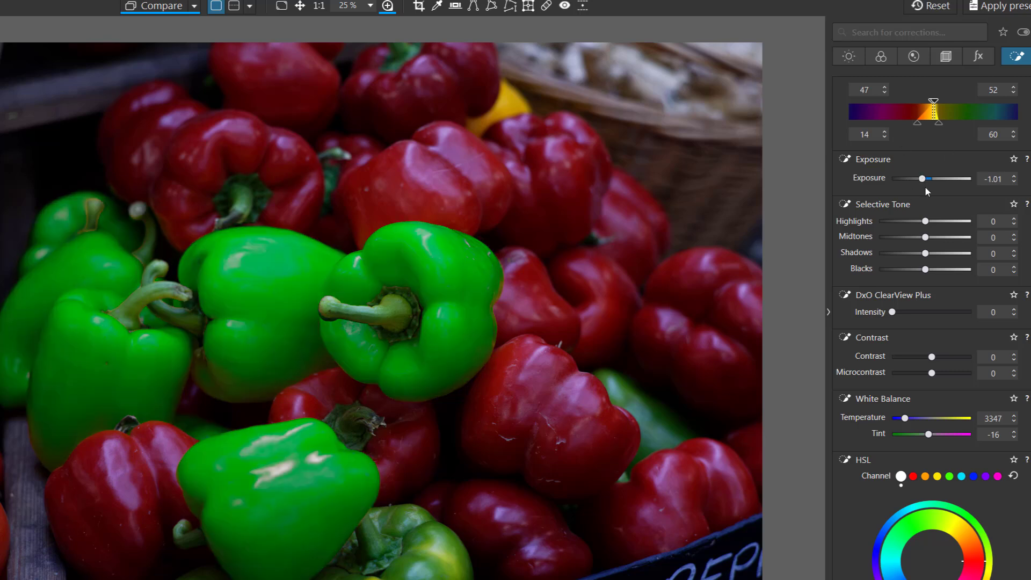
left_click_drag(922, 181, 919, 190)
left_click_drag(926, 270, 923, 277)
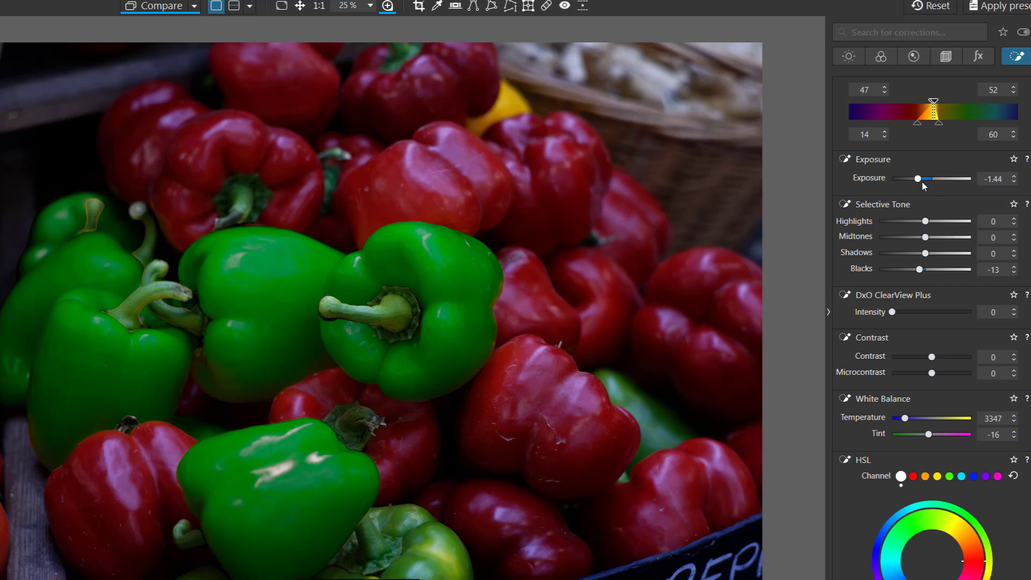
left_click(918, 180)
left_click(917, 181)
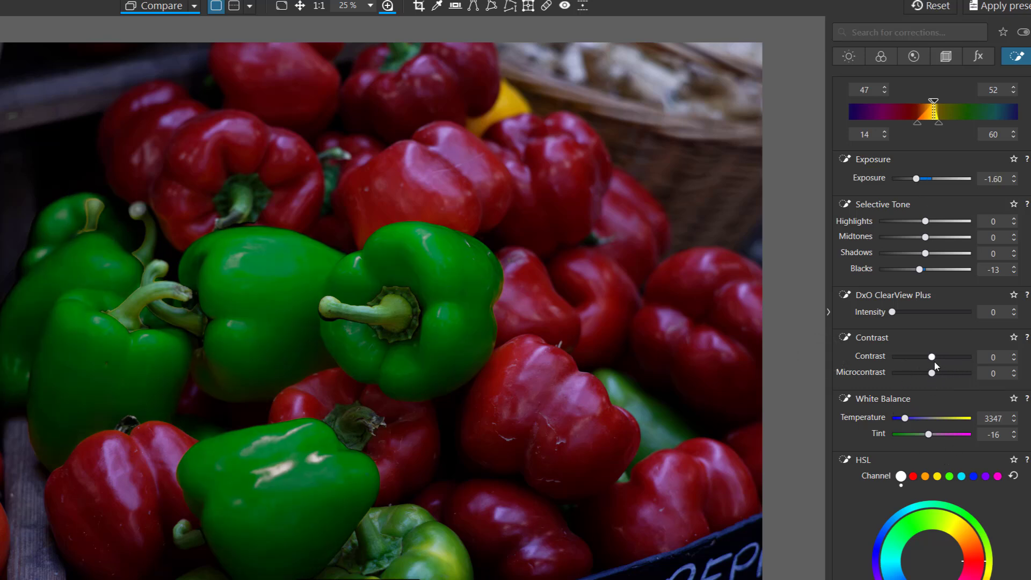
left_click_drag(932, 359, 947, 367)
left_click_drag(932, 373, 950, 383)
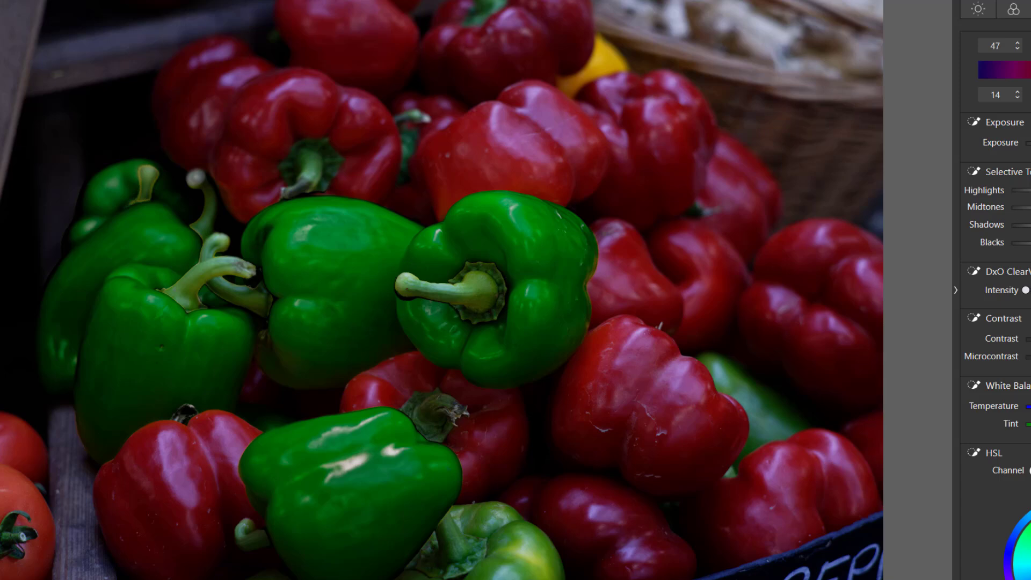
Open the dim living-room photo at 1:1 zoom and pan to the radio on the table
left_click(548, 248)
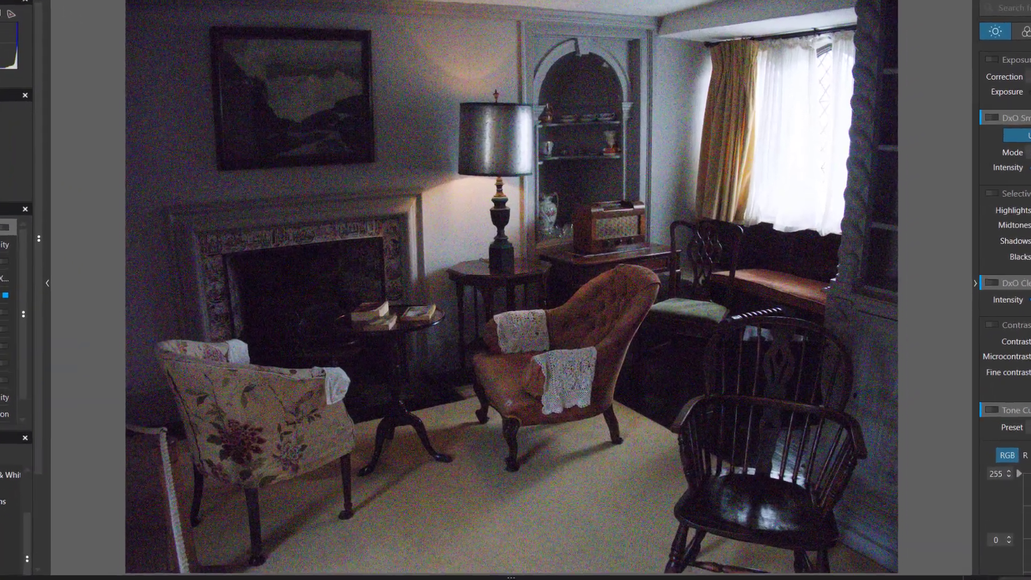
left_click(483, 12)
left_click_drag(569, 243, 470, 418)
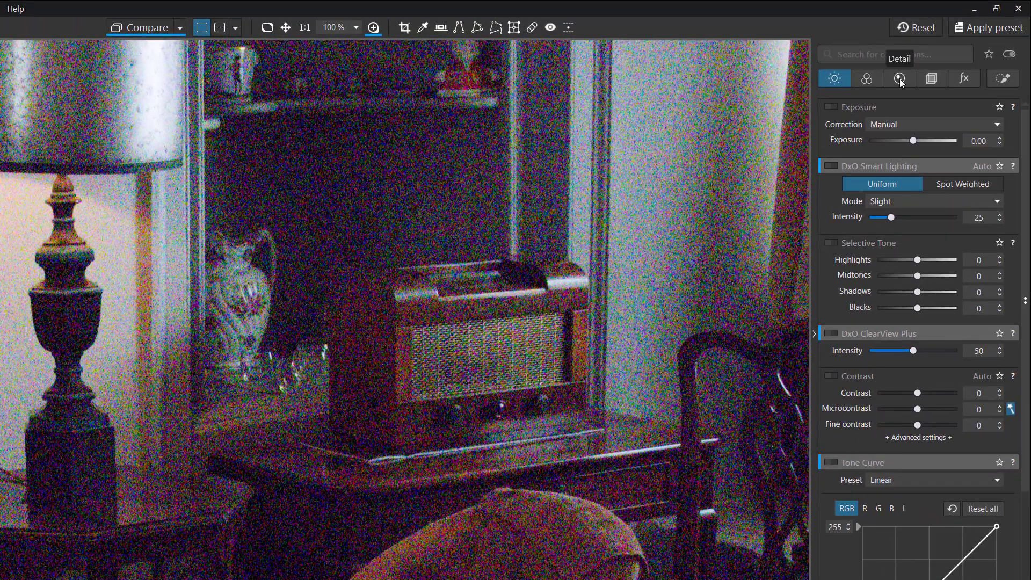
Enable High Quality denoising at Luminance 40 and permanently dismiss the denoising info card
left_click(901, 81)
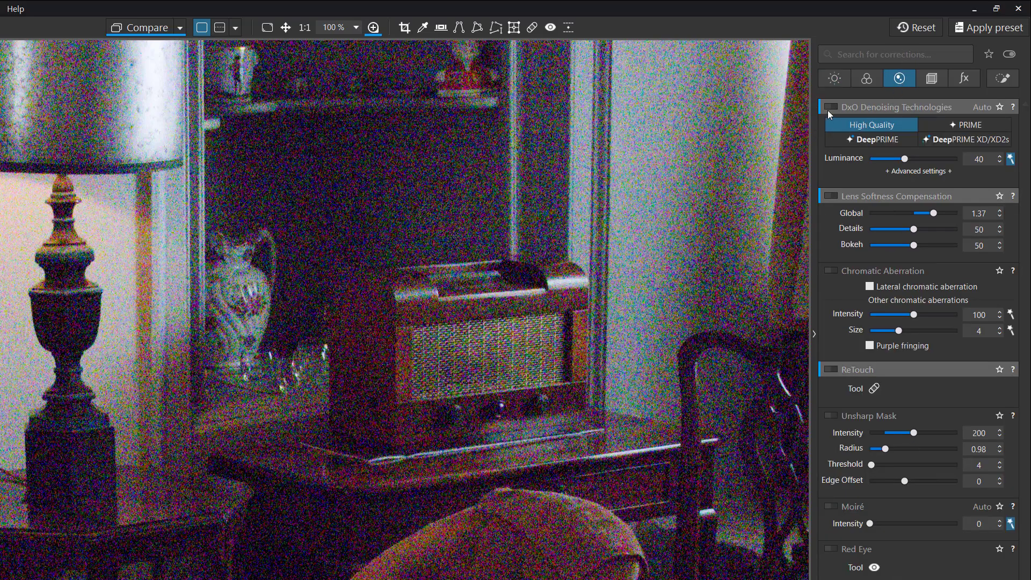
mouse_move(827, 112)
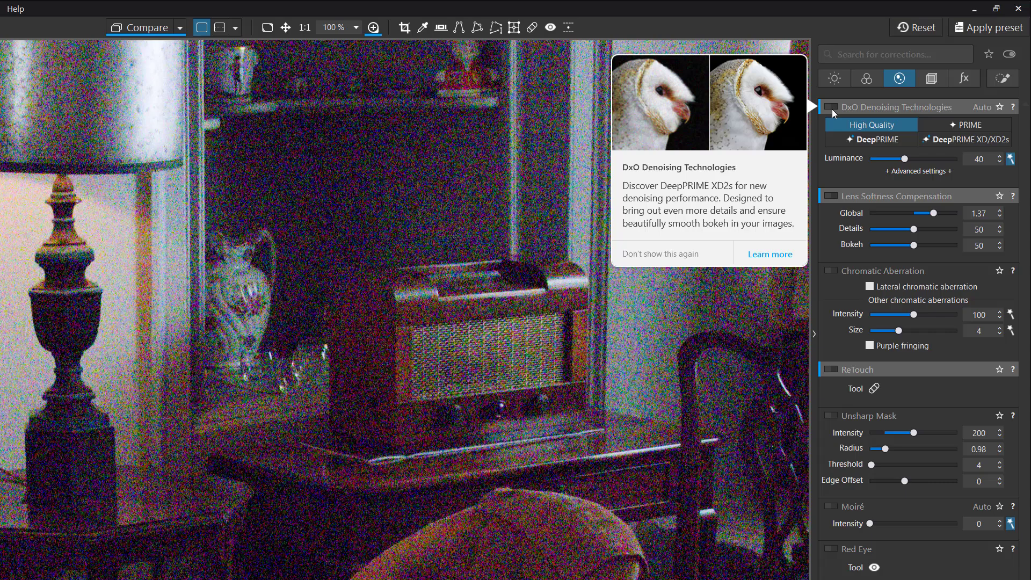
left_click(832, 109)
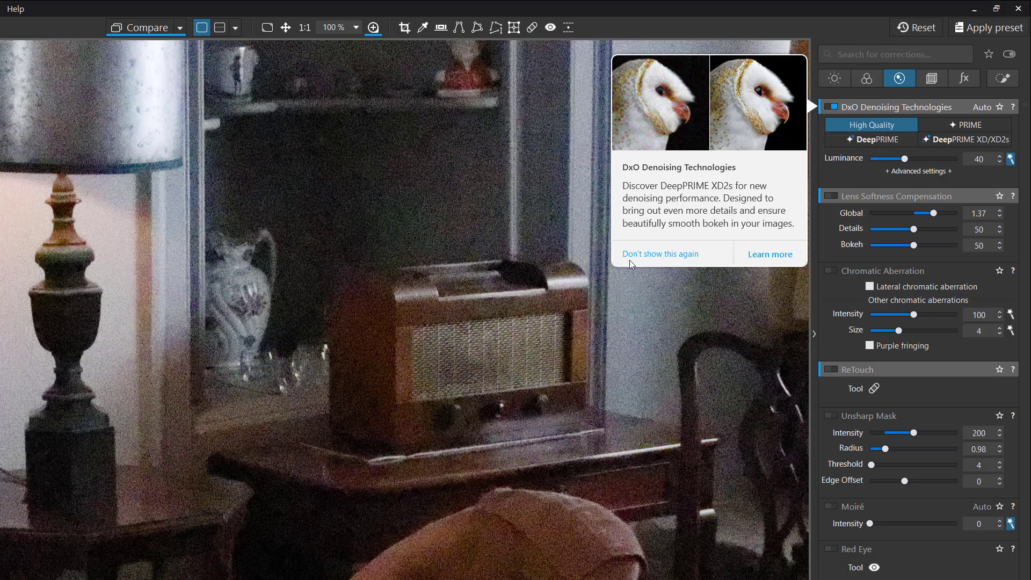
left_click(660, 255)
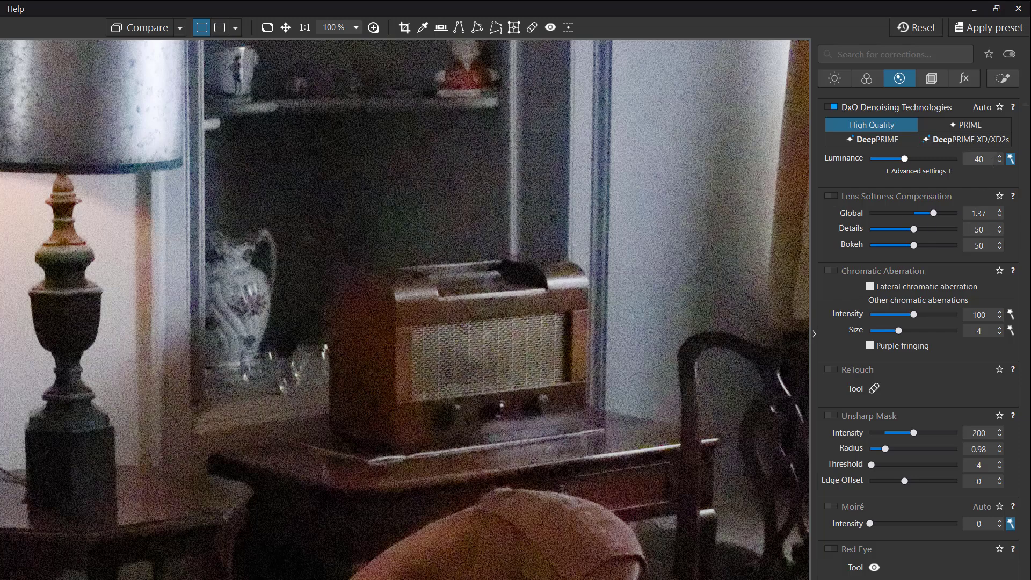
Switch the denoising method from High Quality to DeepPRIME XD/XD2s
left_click(984, 141)
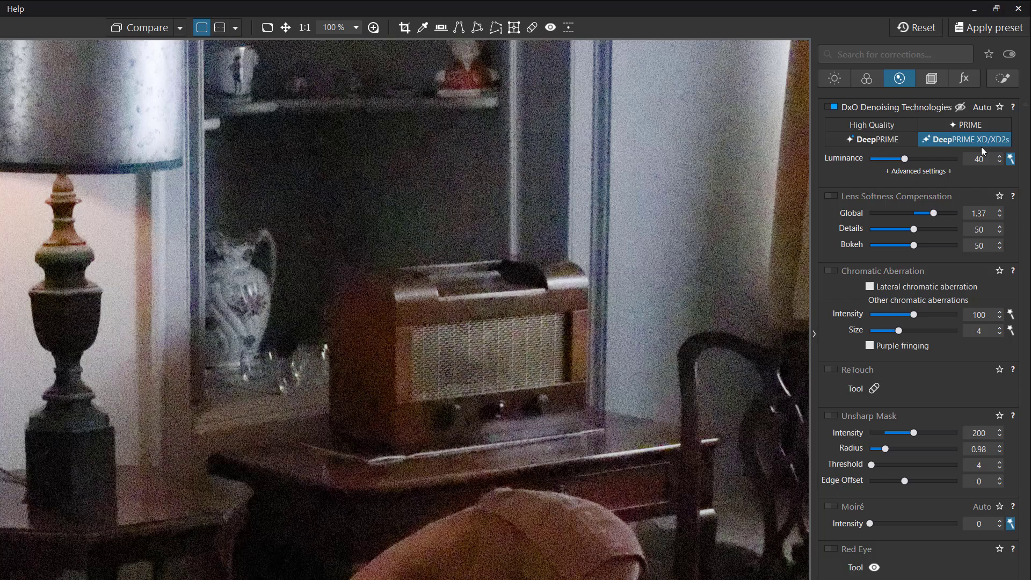
Open an enlarged magnifier loupe centred over the whole radio
left_click(374, 27)
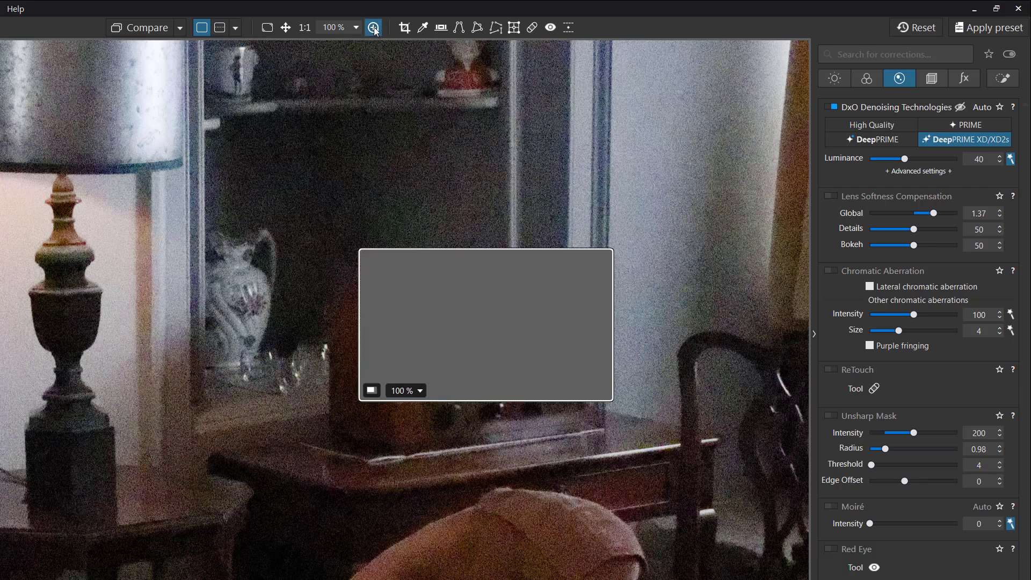
left_click_drag(524, 330, 505, 326)
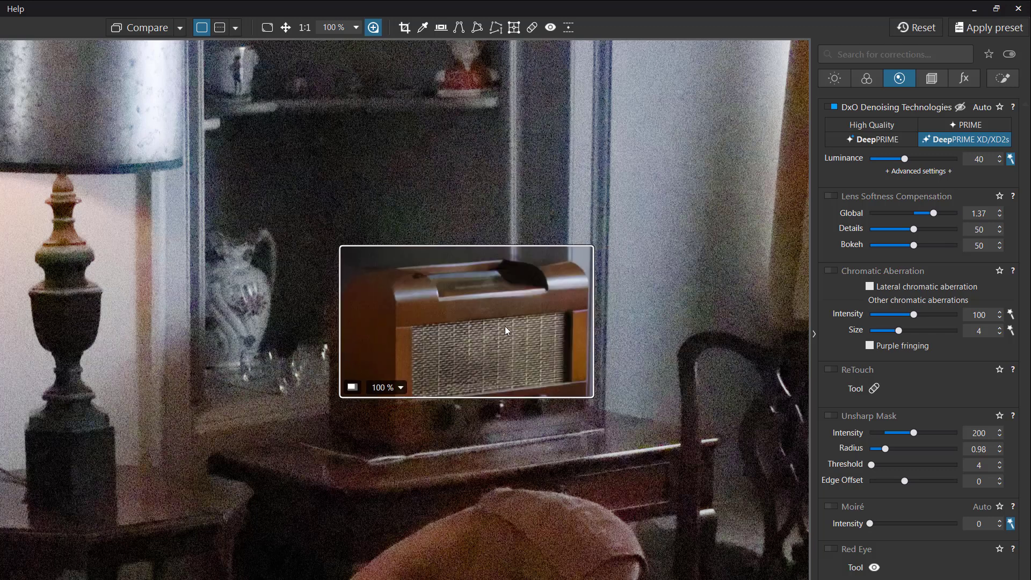
left_click_drag(505, 327, 582, 307)
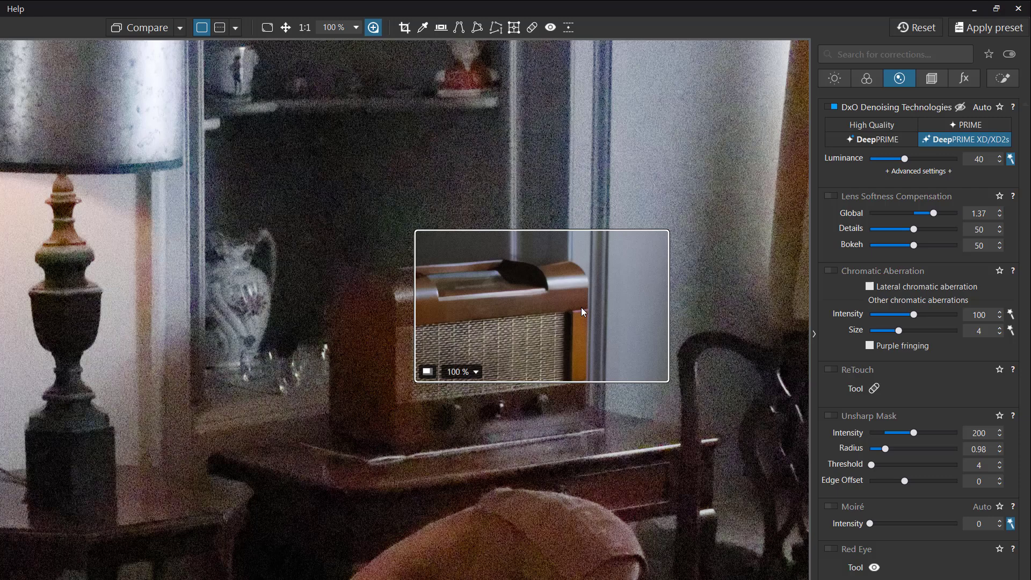
left_click(428, 369)
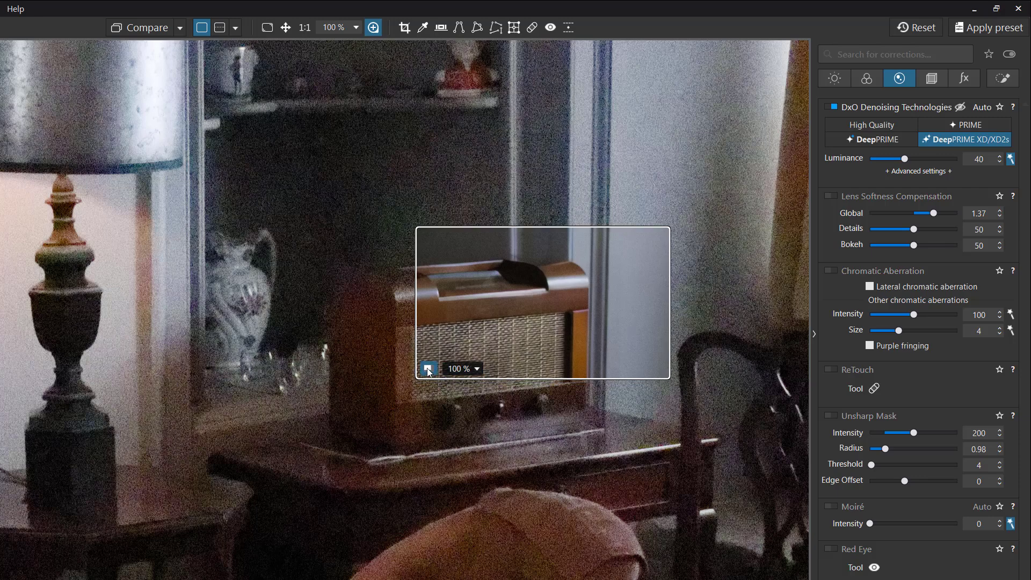
left_click_drag(459, 459, 386, 453)
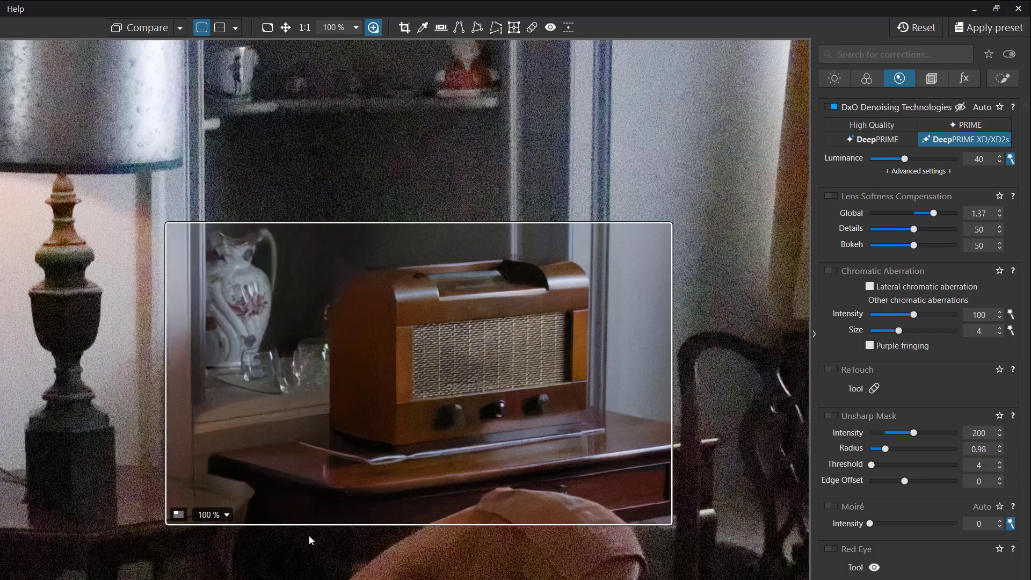
Compare the loupe at 200% and back at 100%, then enable Unsharp Mask sharpening
left_click(226, 516)
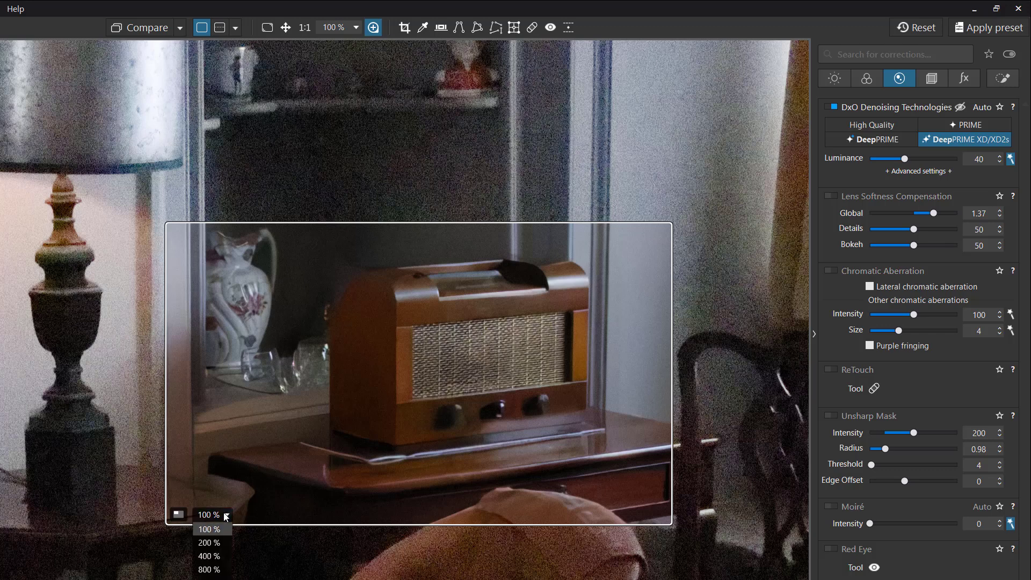
left_click(209, 543)
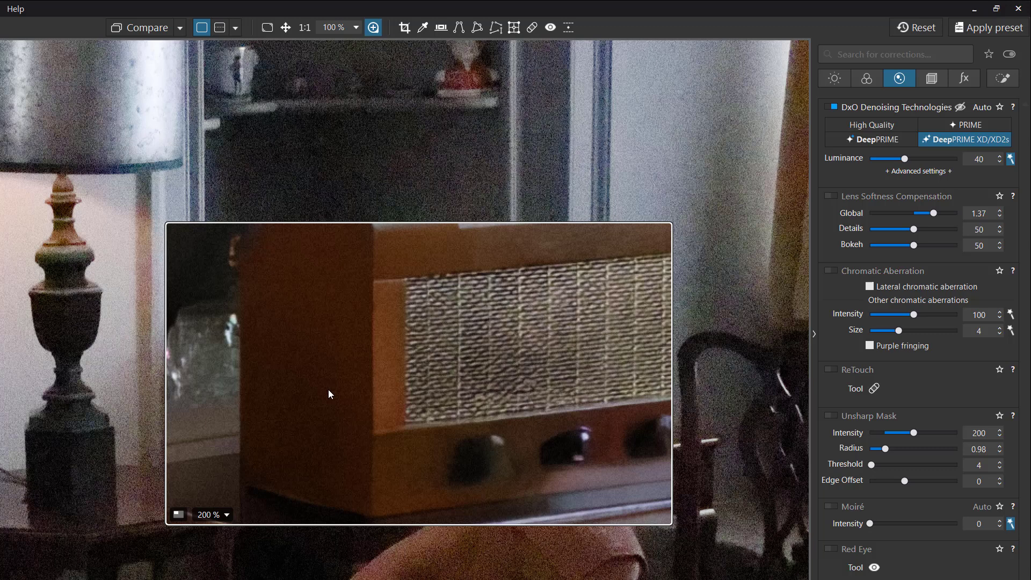
left_click_drag(330, 394, 466, 275)
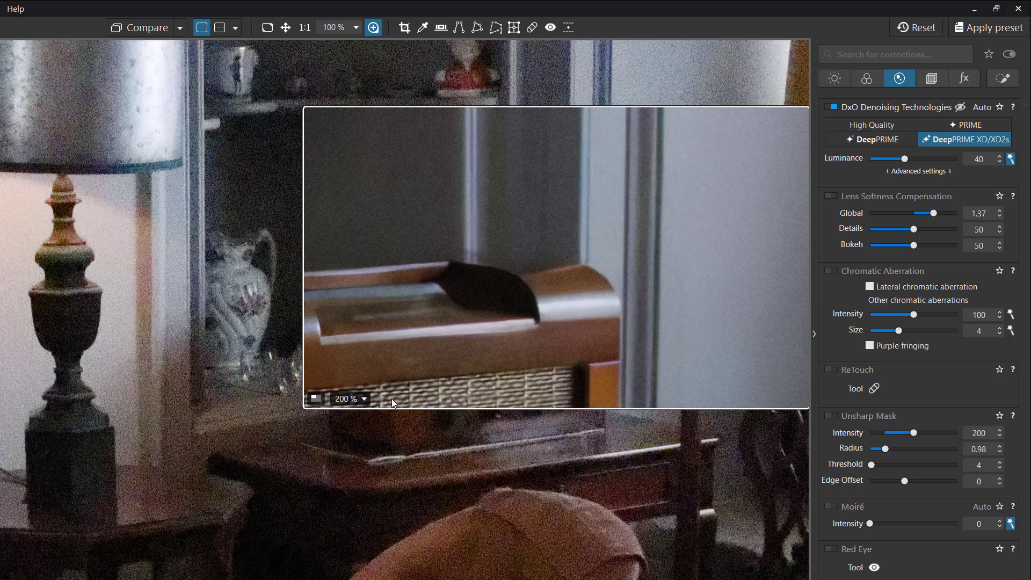
left_click(365, 399)
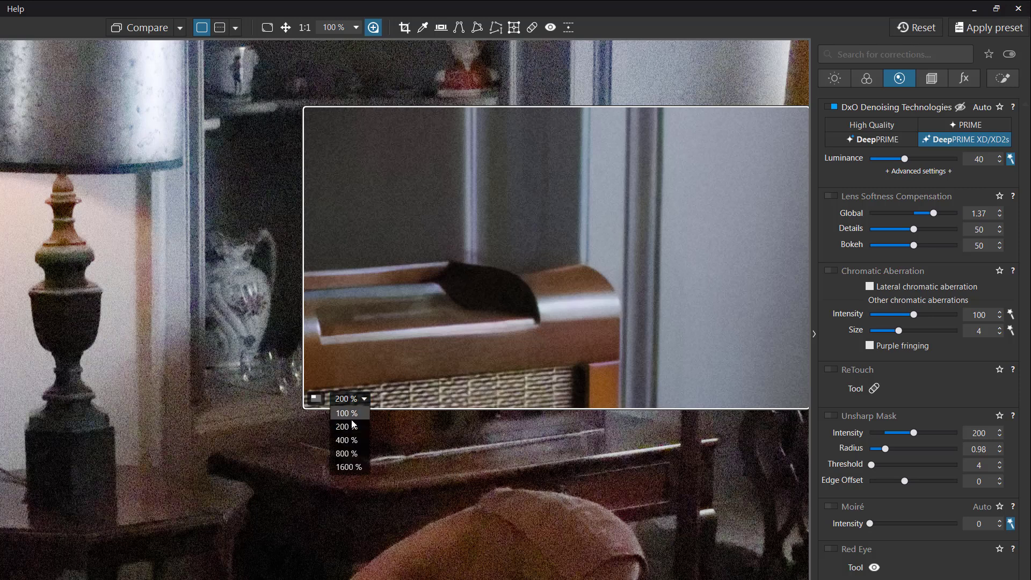
left_click(350, 417)
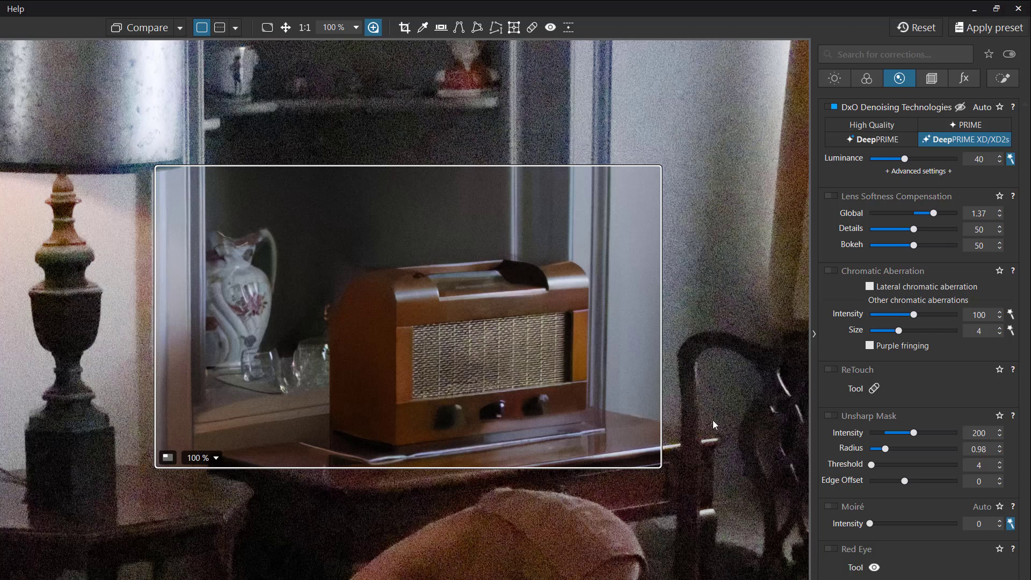
left_click(832, 416)
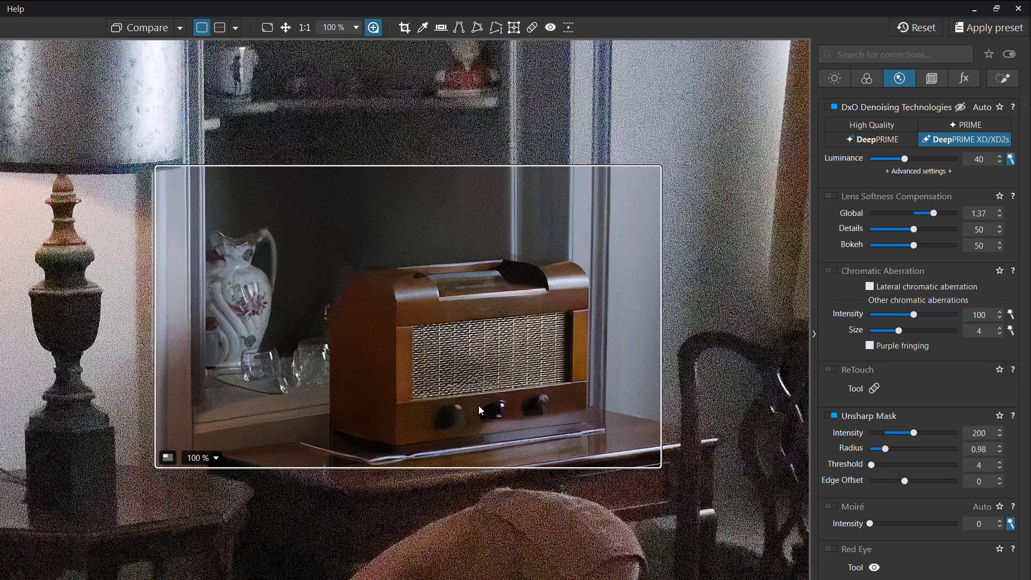
Compare Unsharp Mask off and on, then enable Lens Softness Compensation with Global at -1.88
left_click(833, 415)
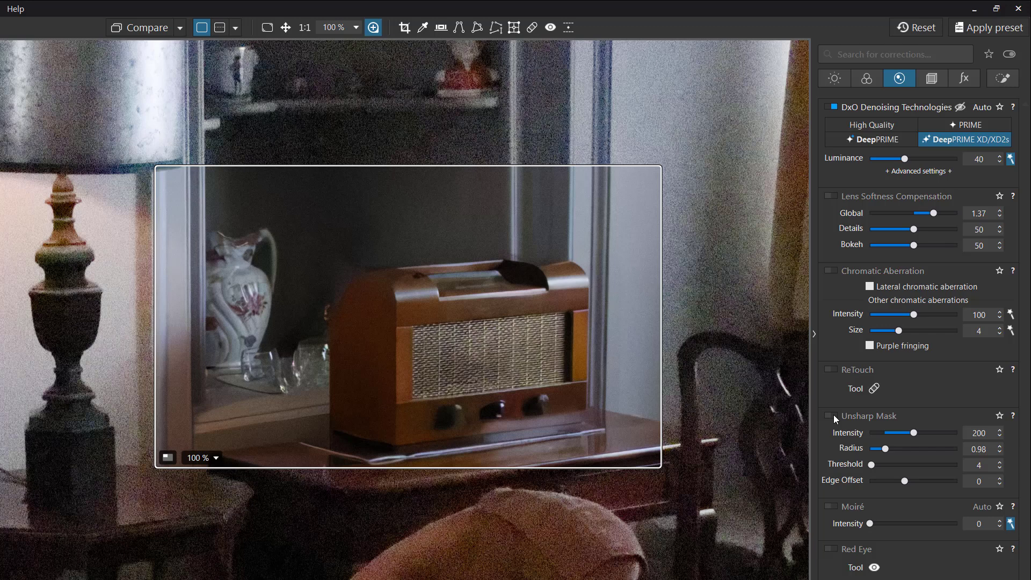
left_click(834, 415)
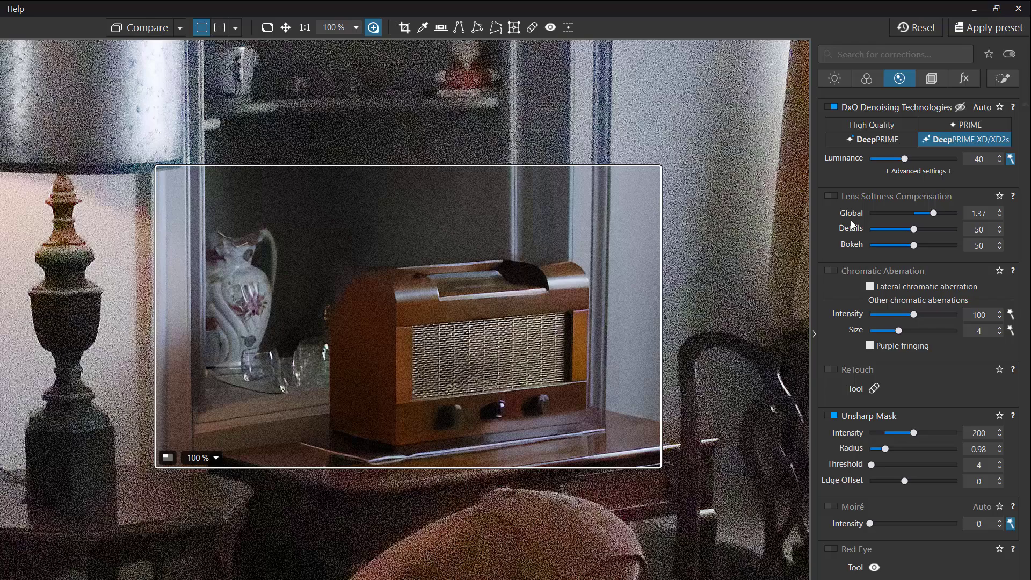
left_click(834, 197)
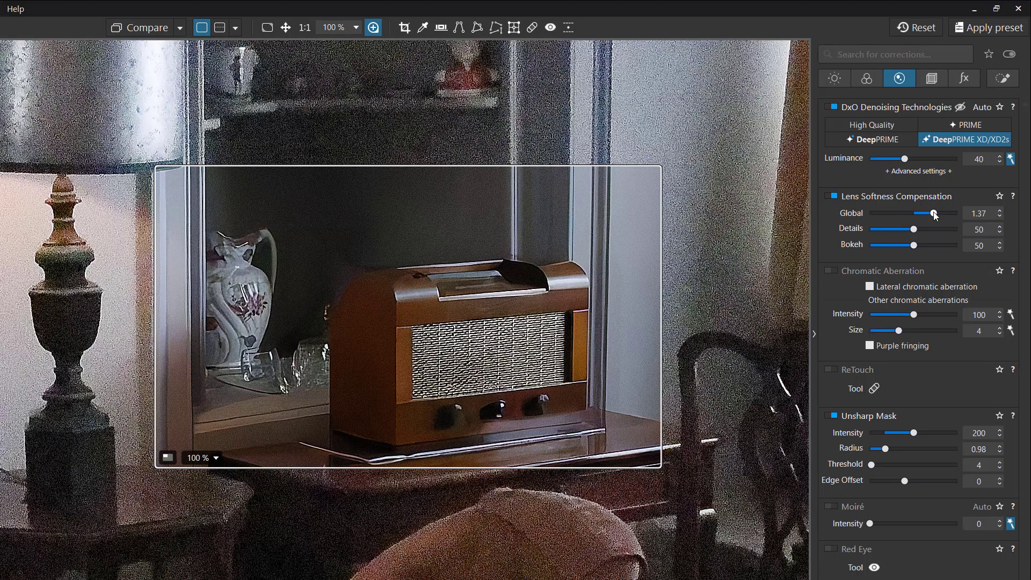
left_click_drag(935, 214, 894, 216)
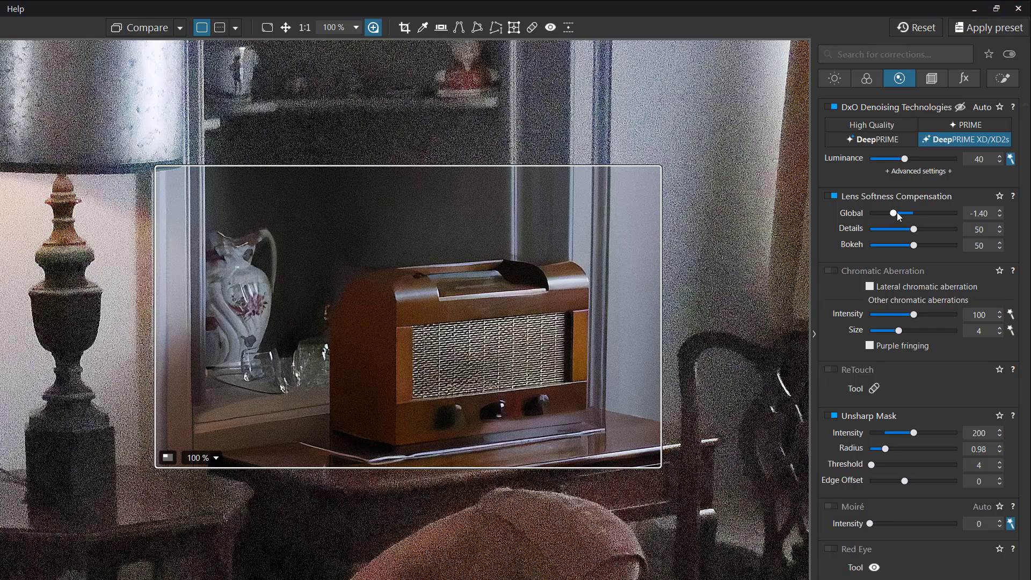
left_click_drag(893, 213, 886, 215)
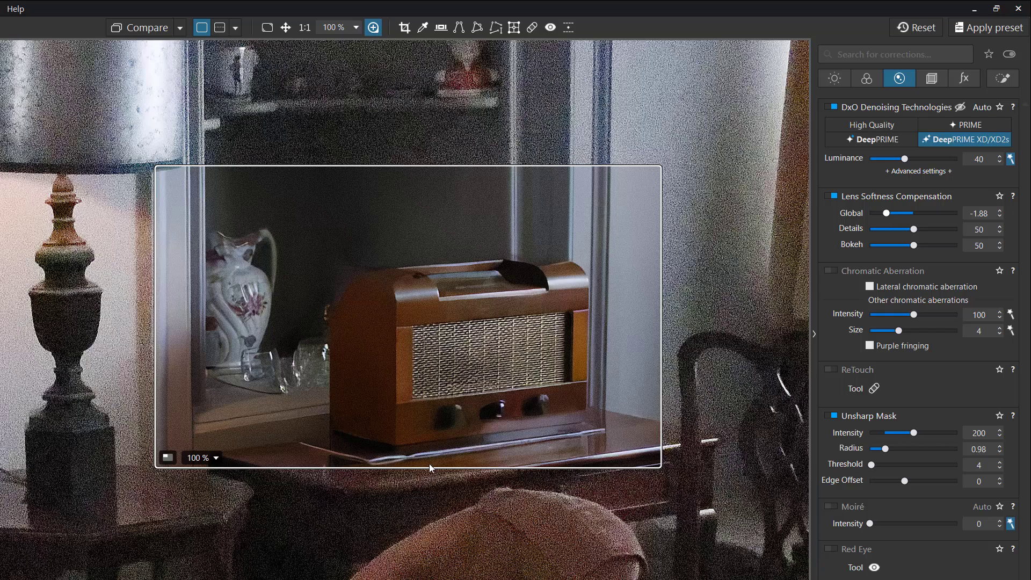
left_click(215, 457)
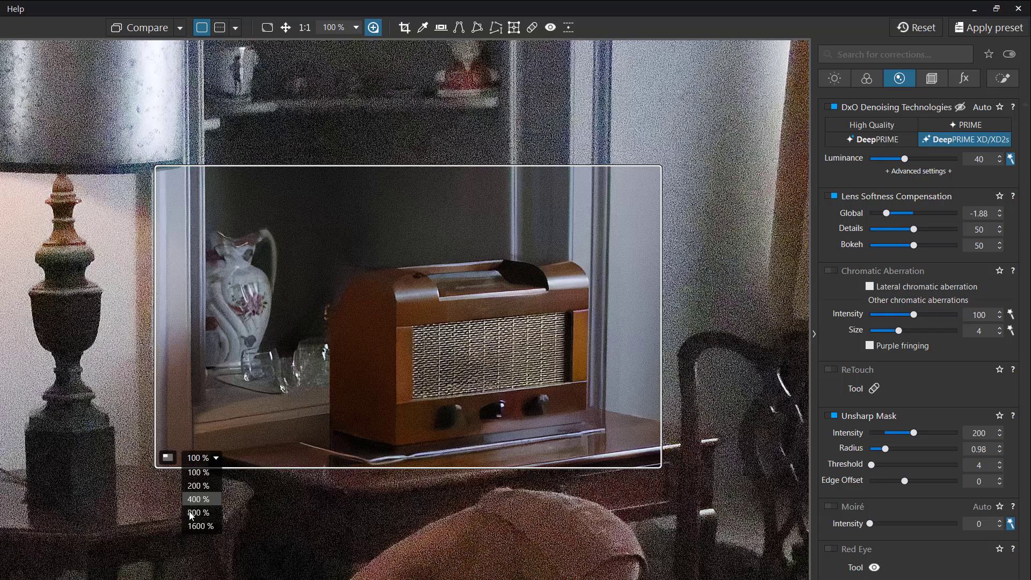
left_click(201, 485)
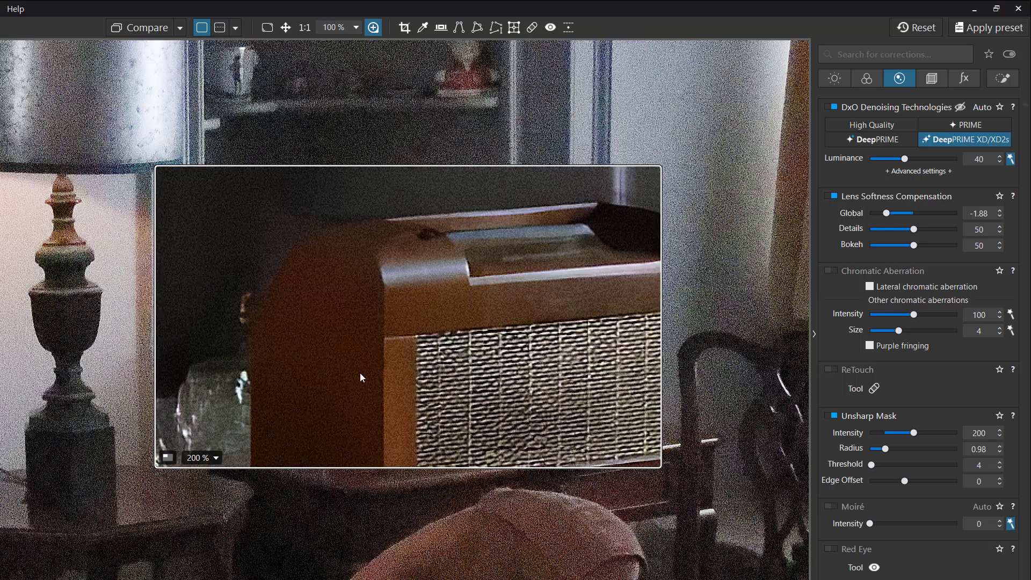
left_click_drag(294, 416, 239, 446)
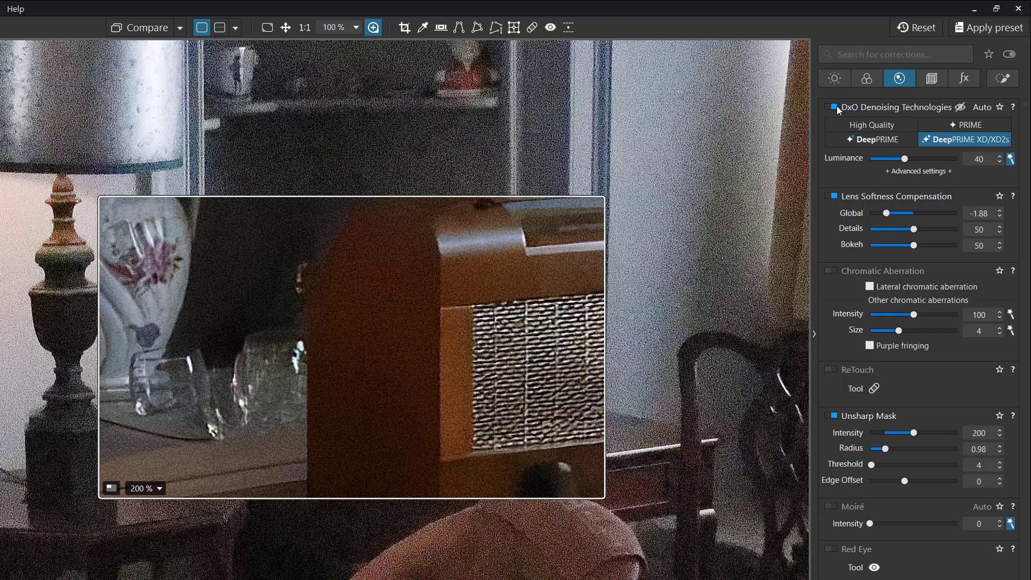
left_click(836, 106)
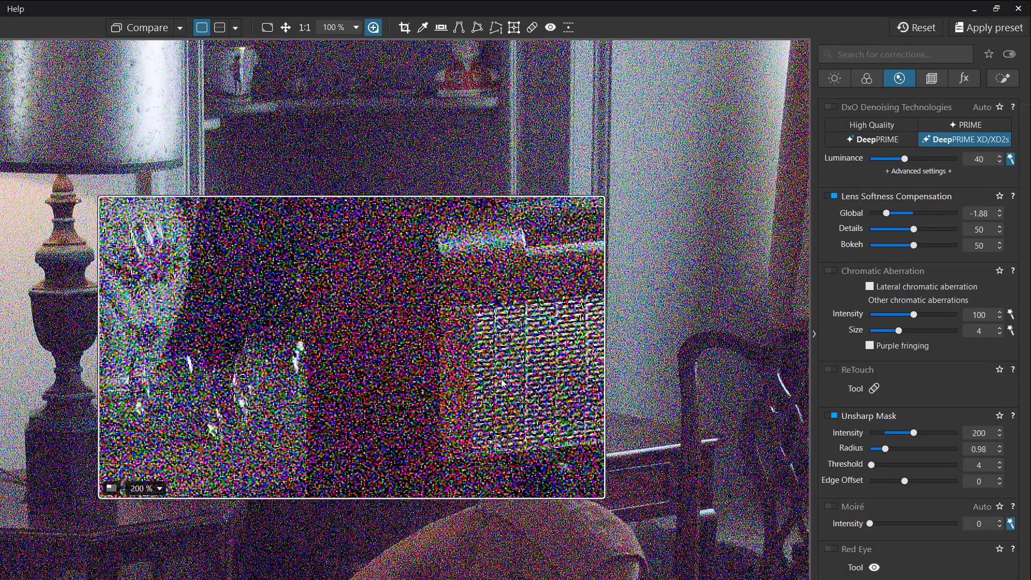
left_click(840, 107)
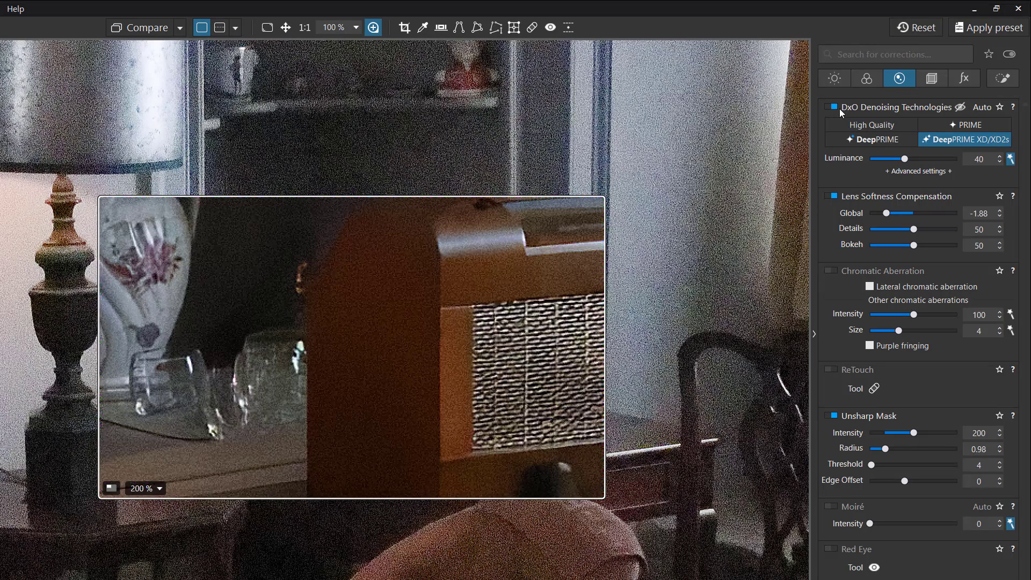
left_click(145, 488)
left_click(132, 506)
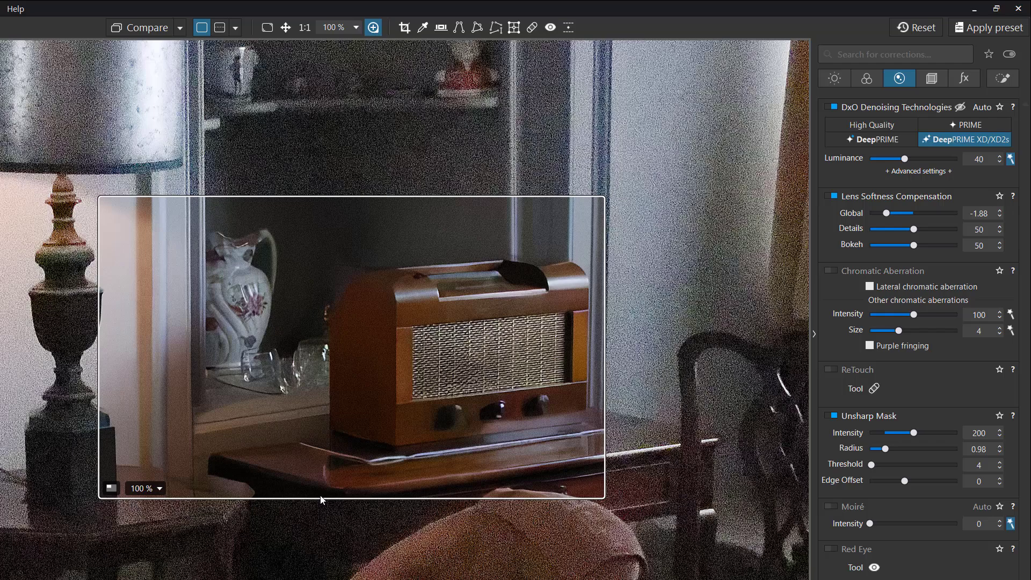
left_click_drag(400, 410, 445, 406)
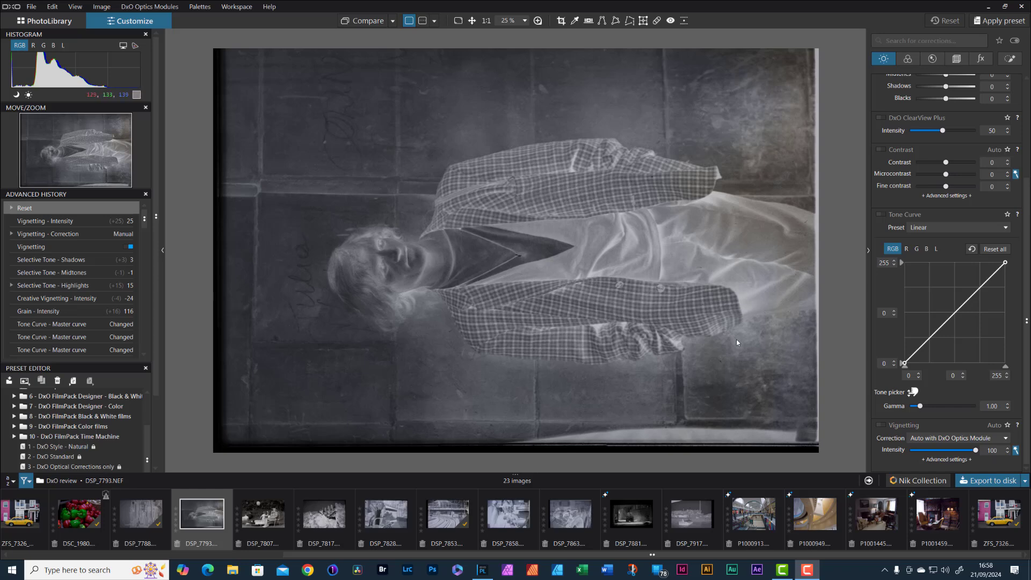
Rotate the scanned negative of the man upright with Ctrl+R
left_click(734, 35)
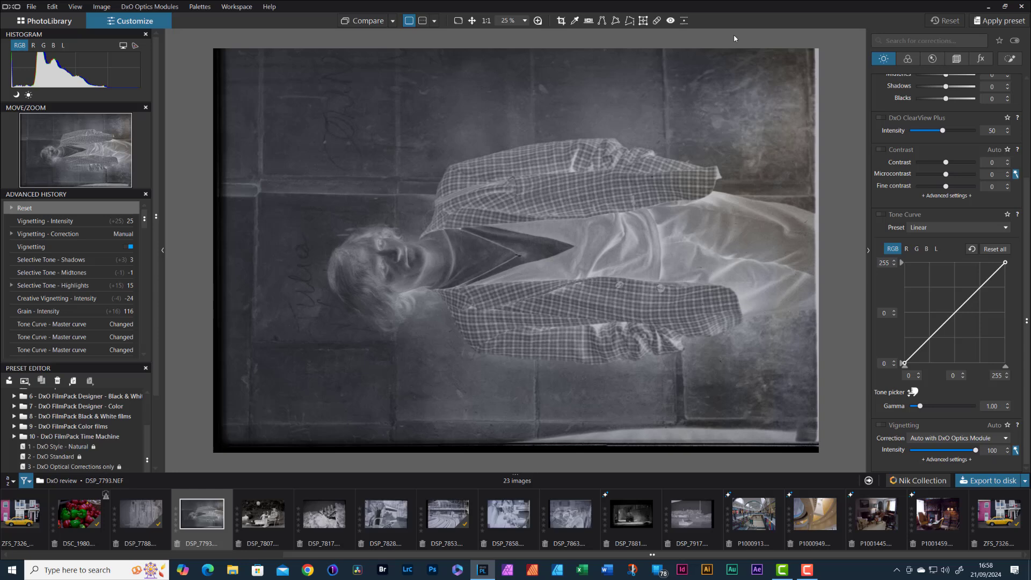
key("ctrl+r")
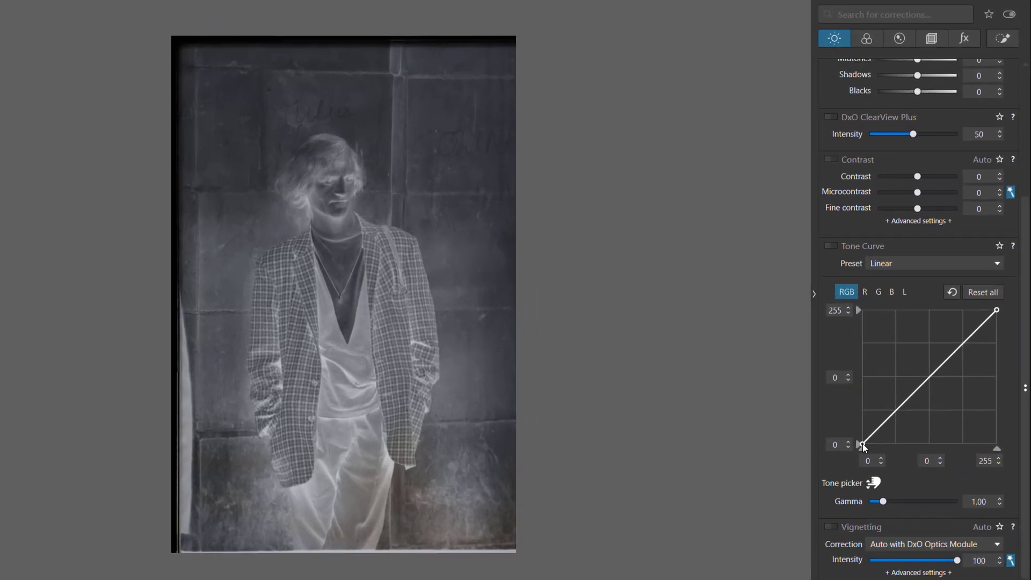
Invert the tone curve by swapping its dark and bright ends, pulling the white end inward
left_click_drag(863, 444, 863, 302)
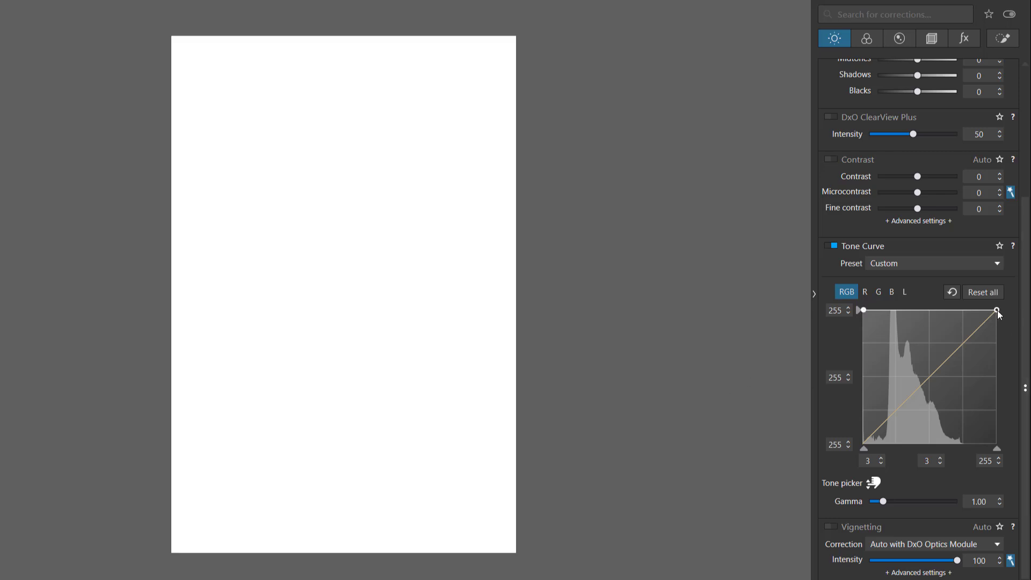
left_click_drag(996, 310, 996, 444)
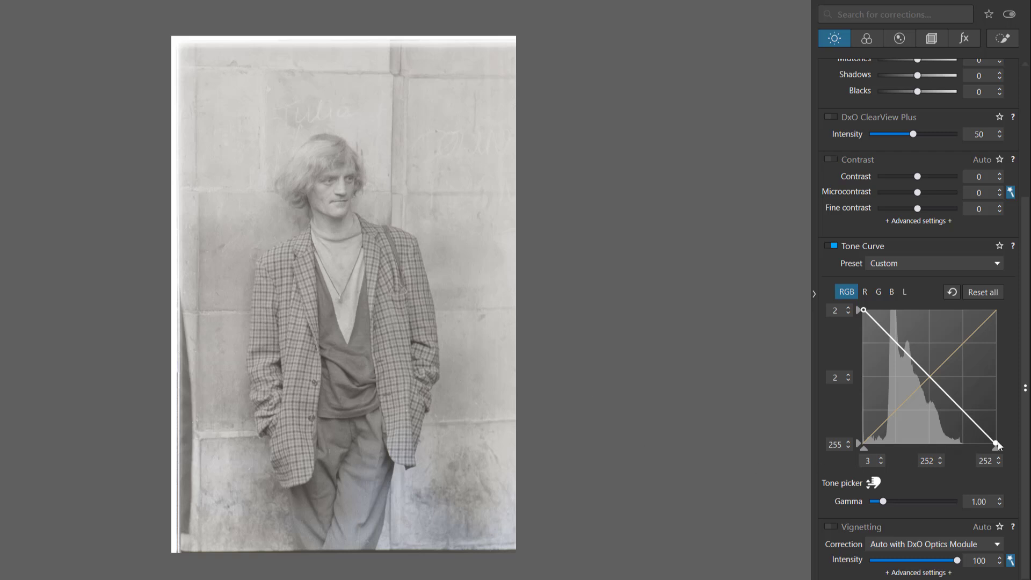
left_click_drag(995, 442, 949, 467)
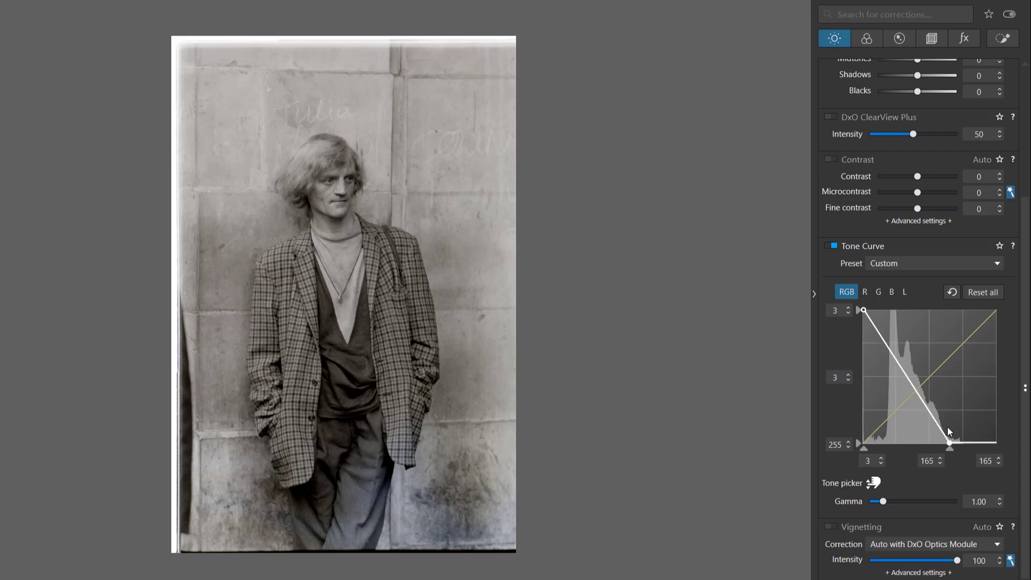
Move the curve's bright end inward and add a midpoint pulled down to darken midtones
left_click(861, 312)
left_click_drag(870, 312, 885, 314)
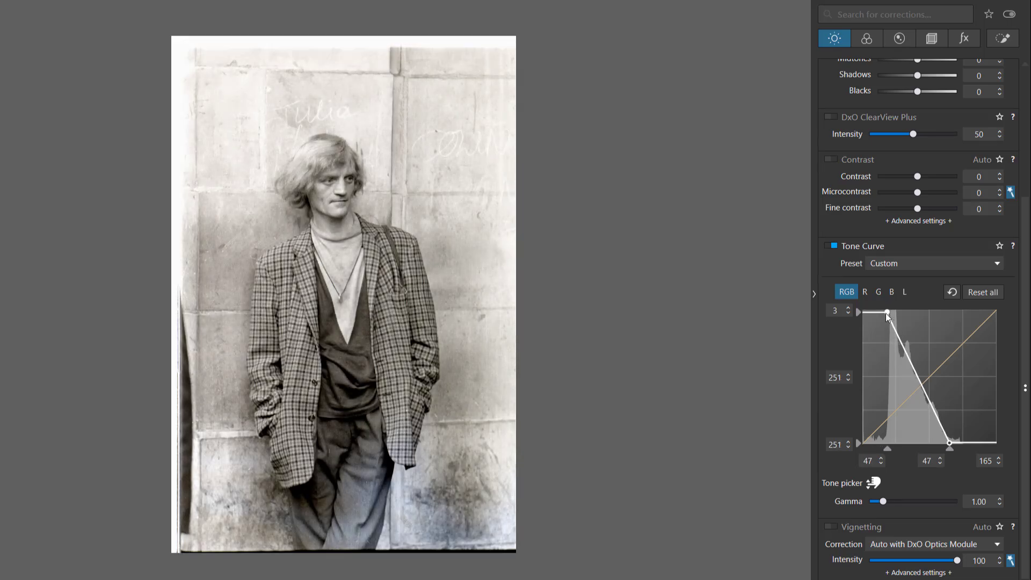
left_click(916, 381)
left_click_drag(916, 380, 914, 385)
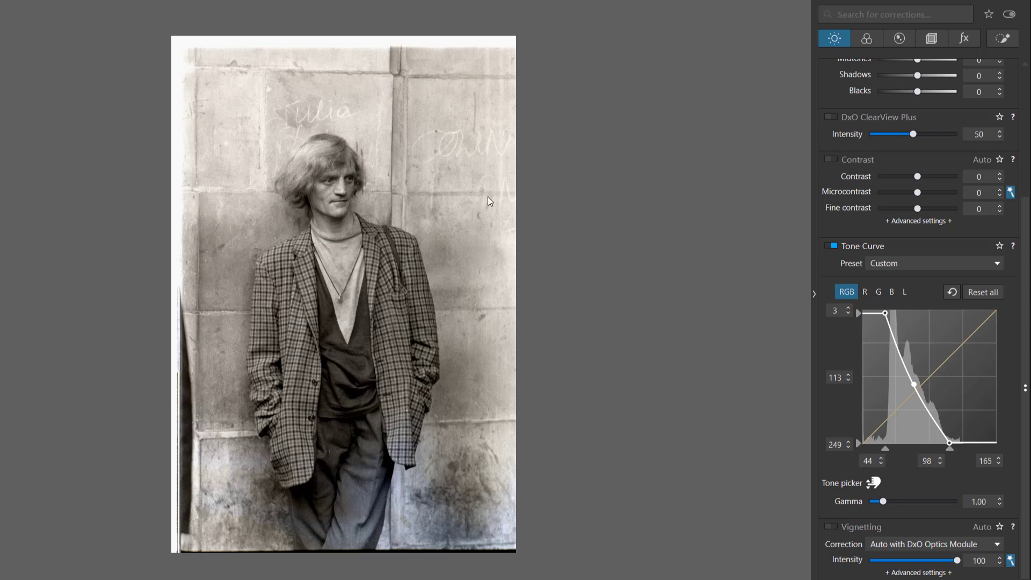
left_click(866, 38)
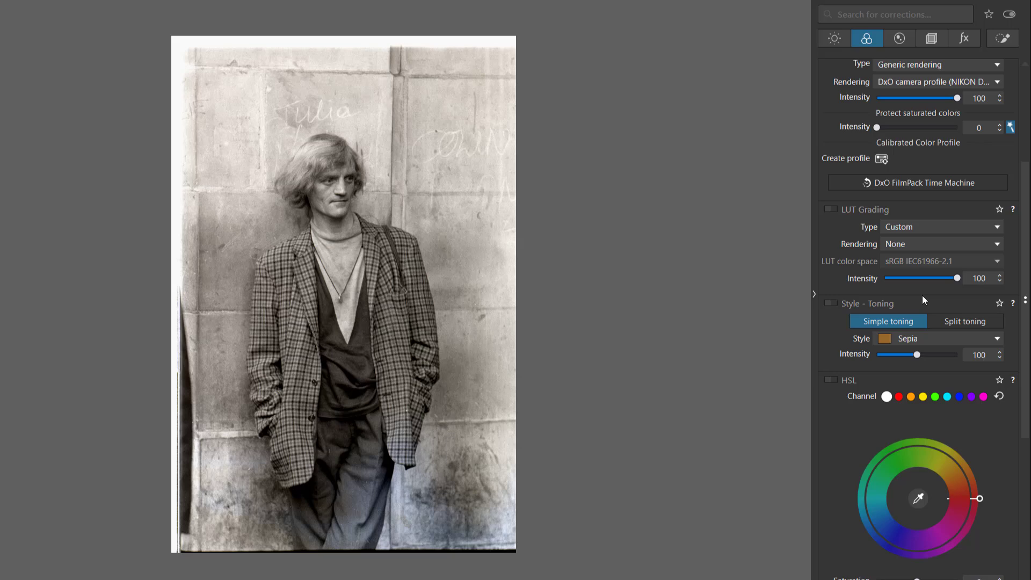
Apply B&W rendering, then crop unconstrained on all four sides to 2807 × 5252 px
scroll(902, 207, "up", 3)
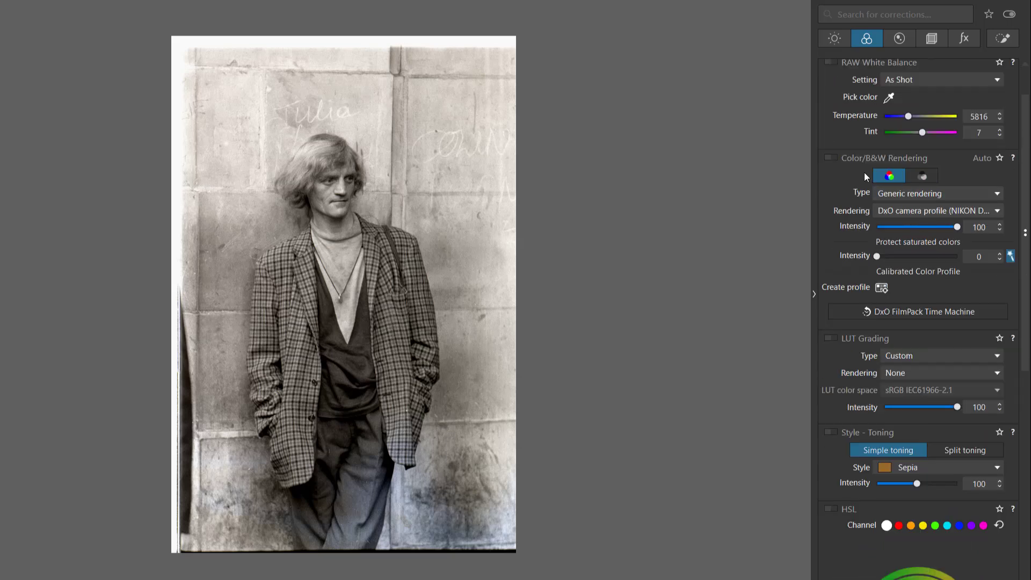
left_click(927, 177)
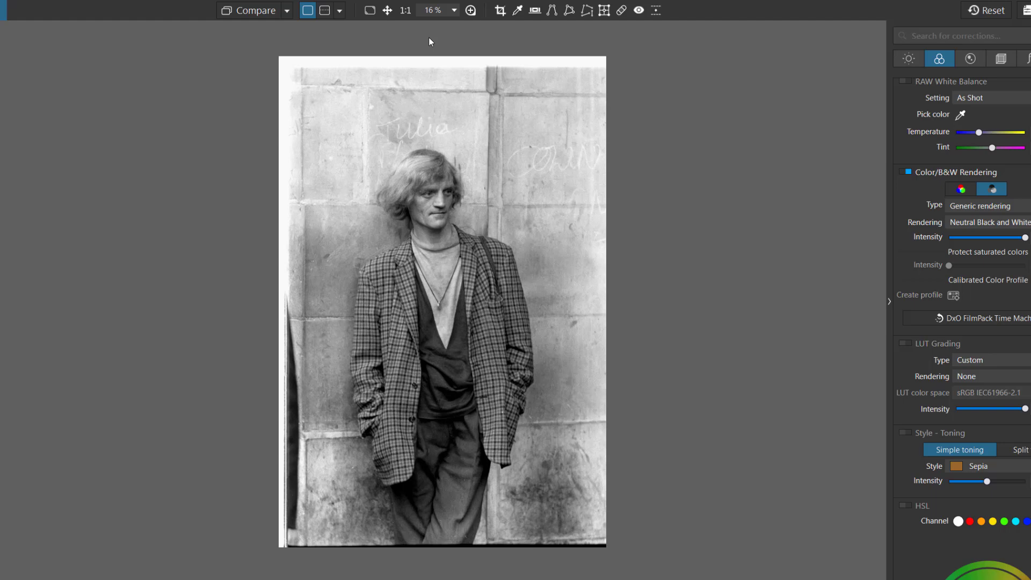
left_click(502, 12)
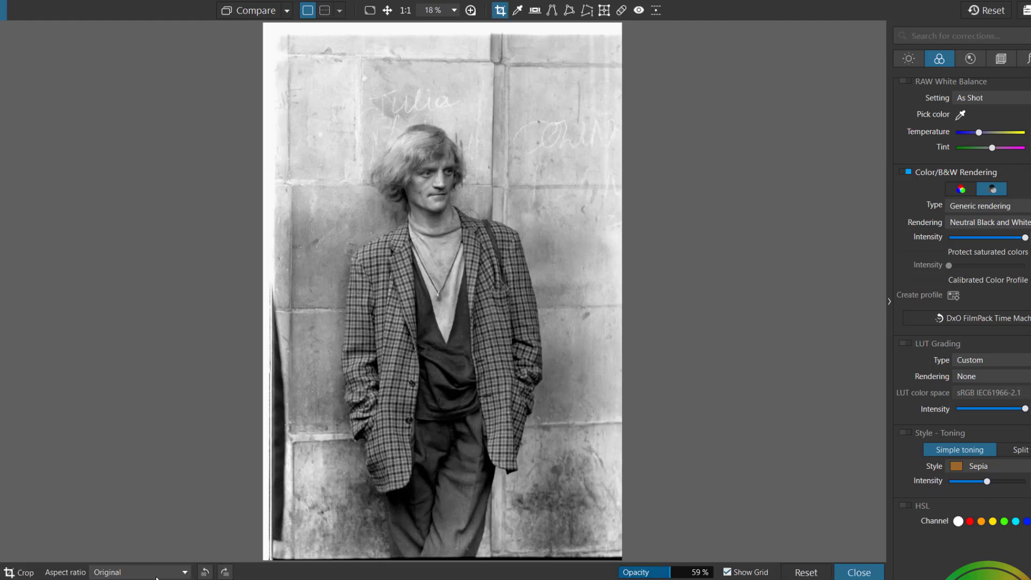
left_click(156, 577)
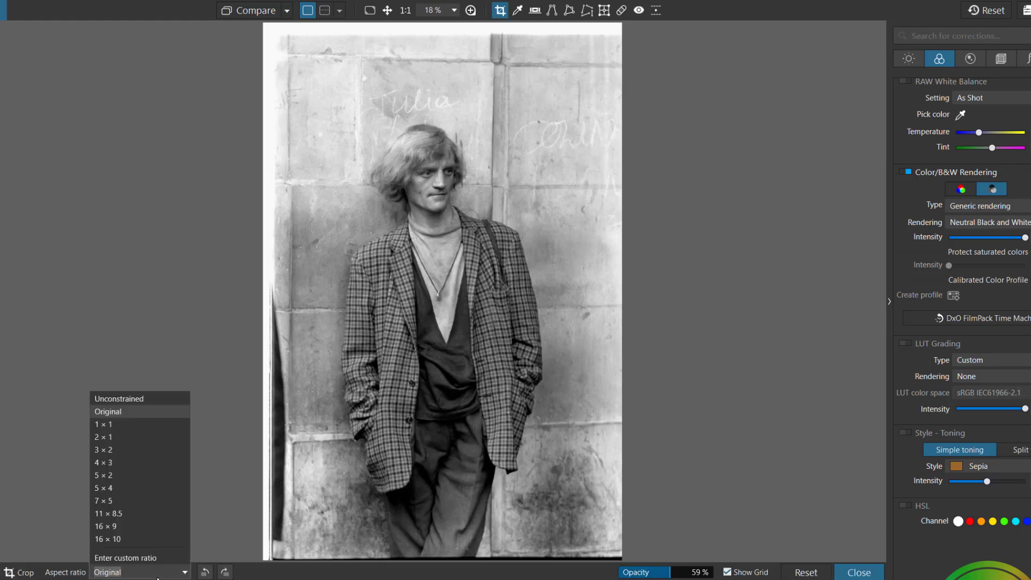
left_click(125, 399)
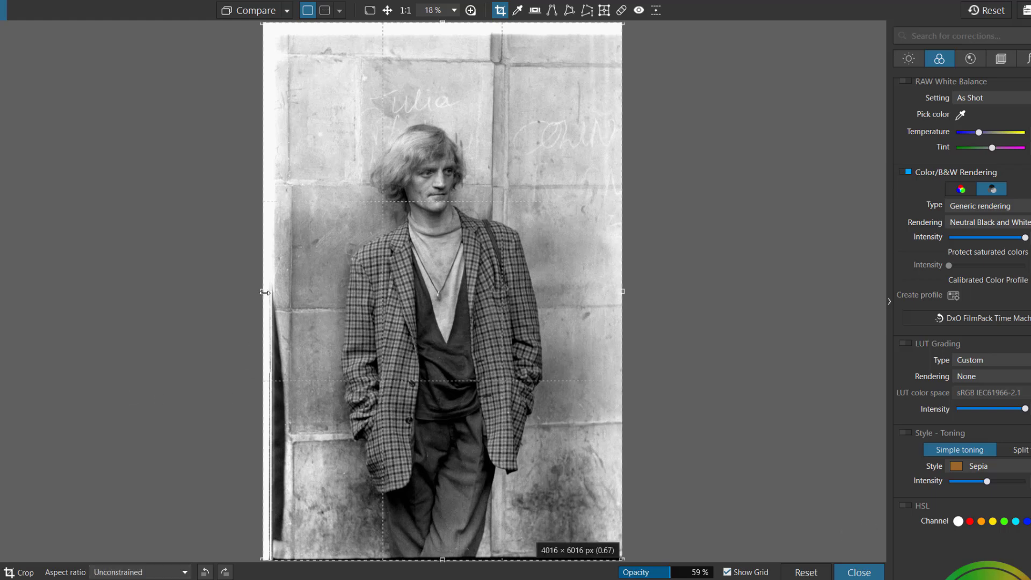
left_click_drag(265, 292, 317, 292)
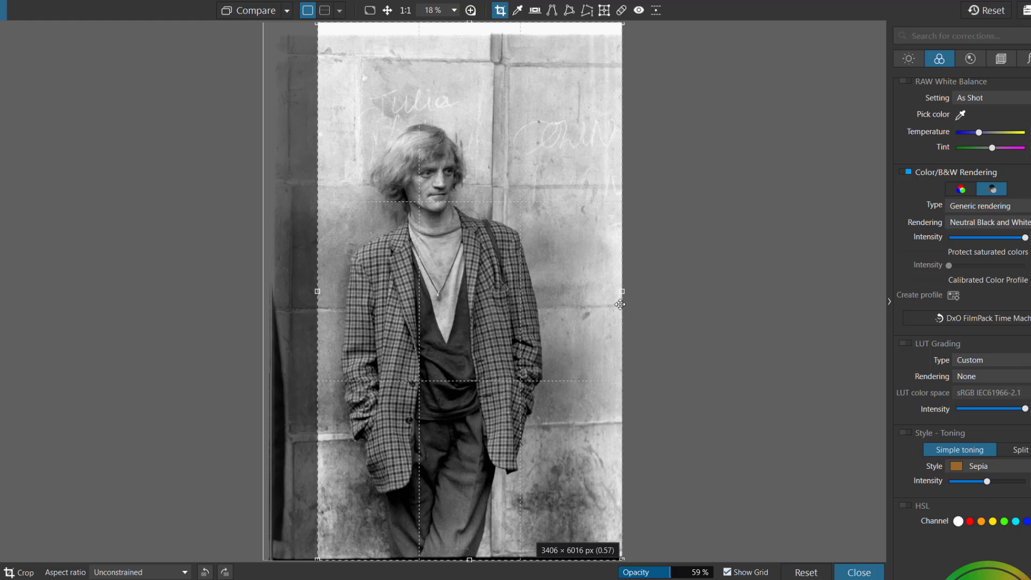
left_click_drag(620, 304, 568, 306)
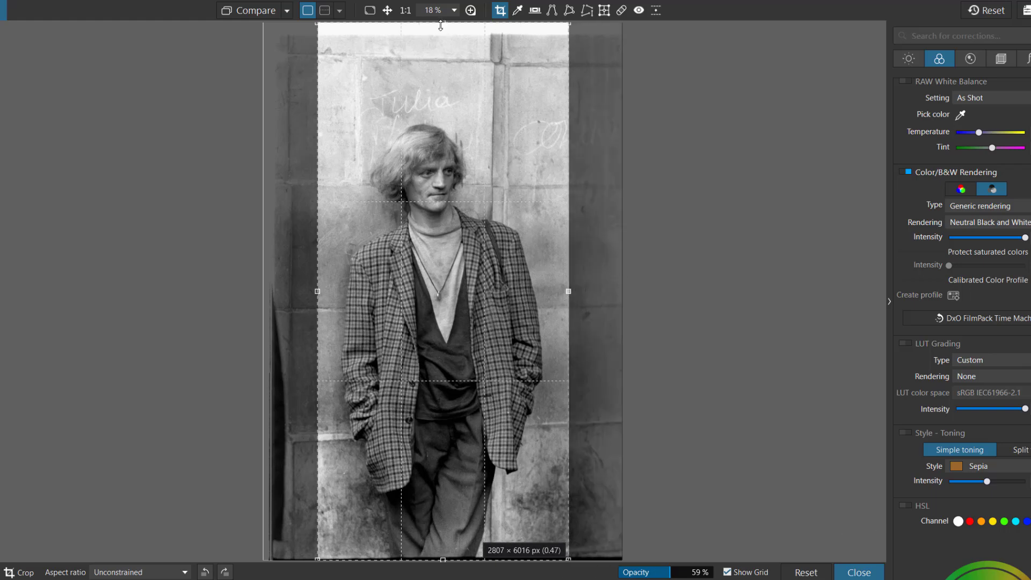
left_click_drag(441, 25, 442, 80)
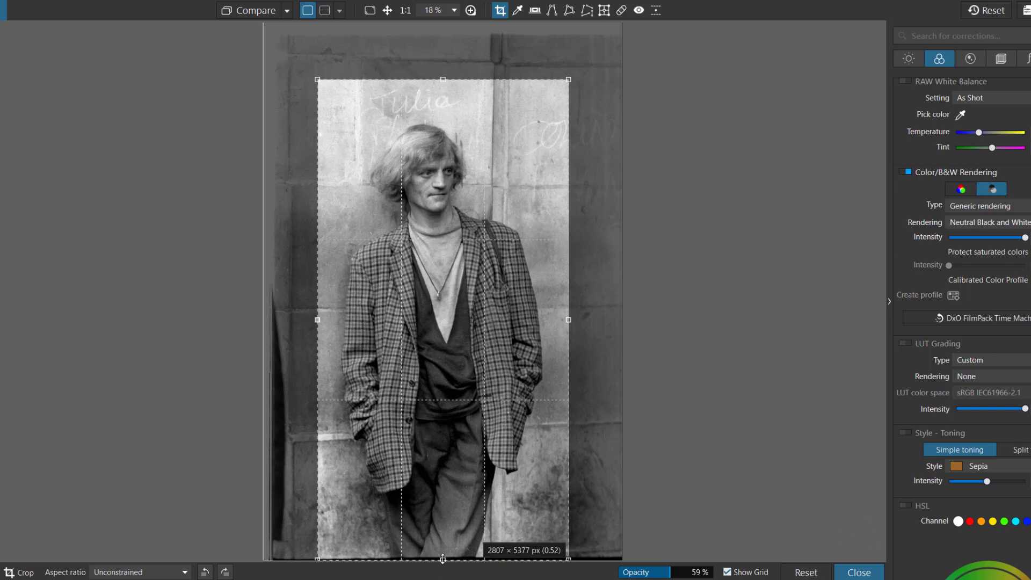
left_click_drag(442, 559, 444, 549)
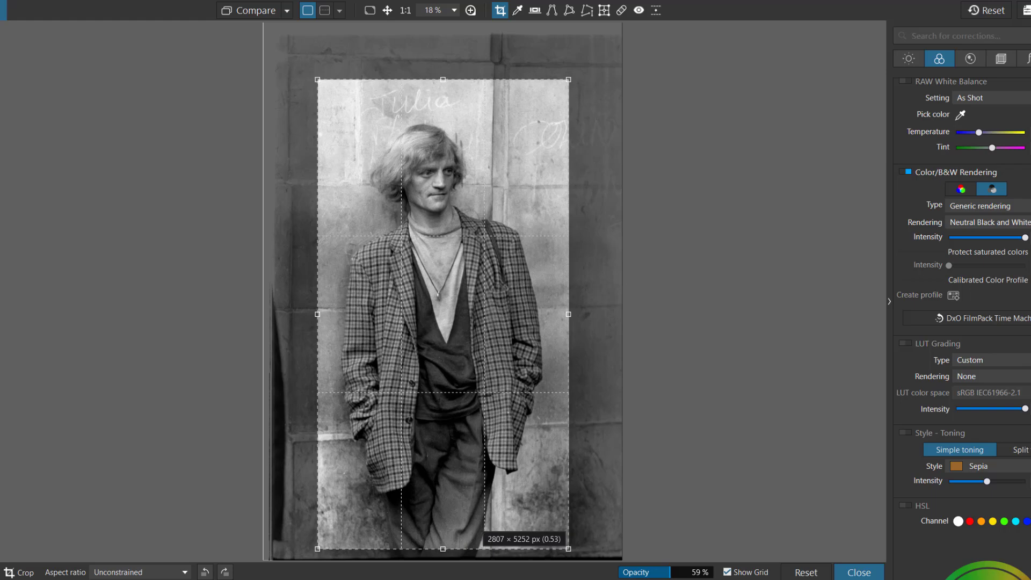
left_click(859, 573)
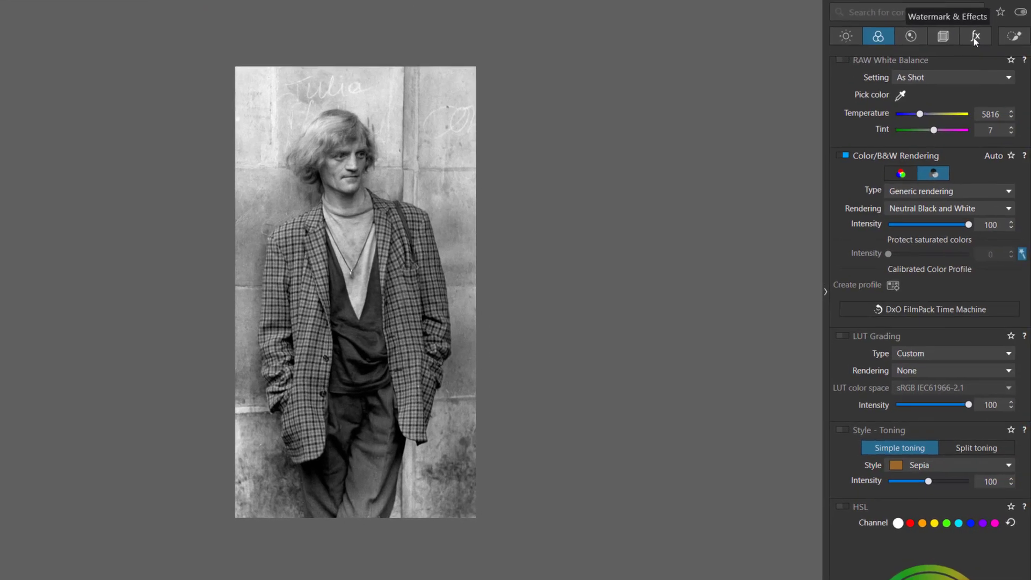
Add Black & white film grain emulating Ilford HPS™ 800
left_click(974, 37)
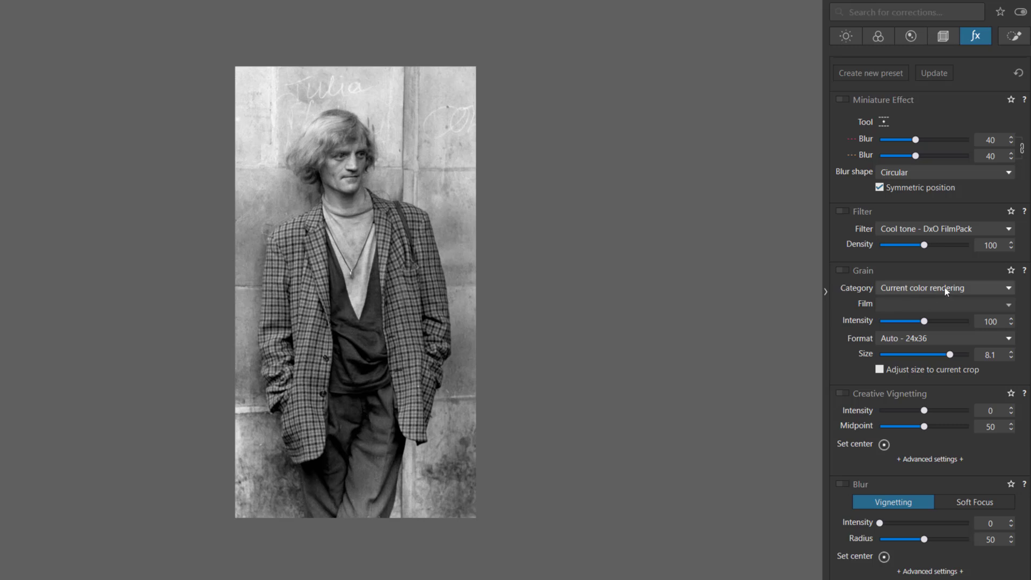
left_click(1009, 290)
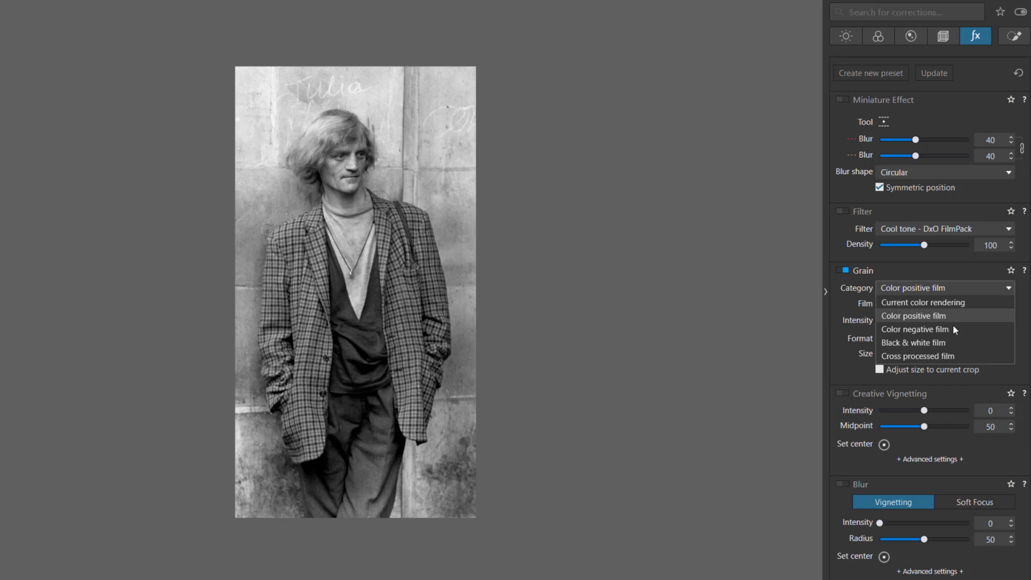
left_click(931, 344)
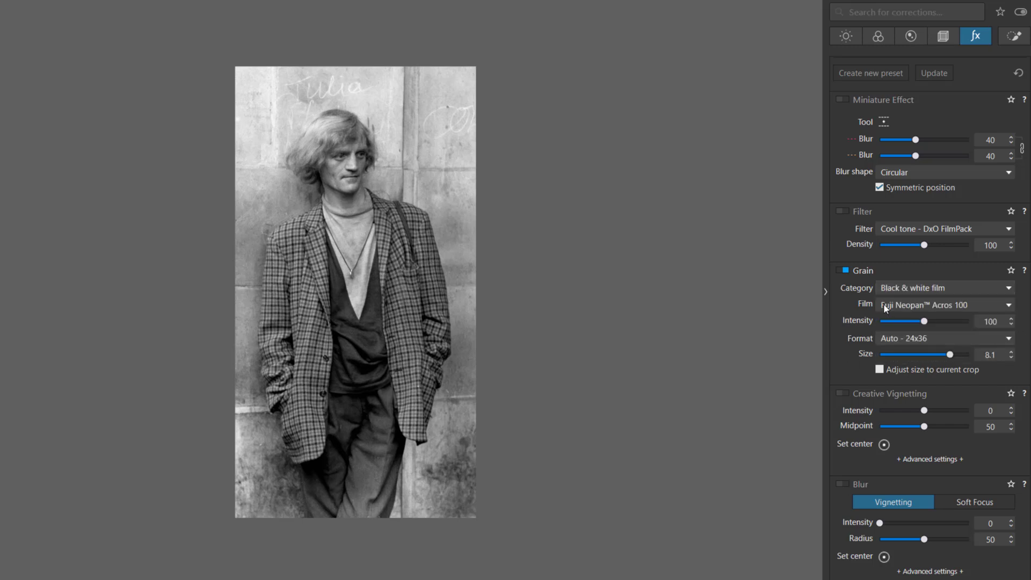
left_click(1007, 306)
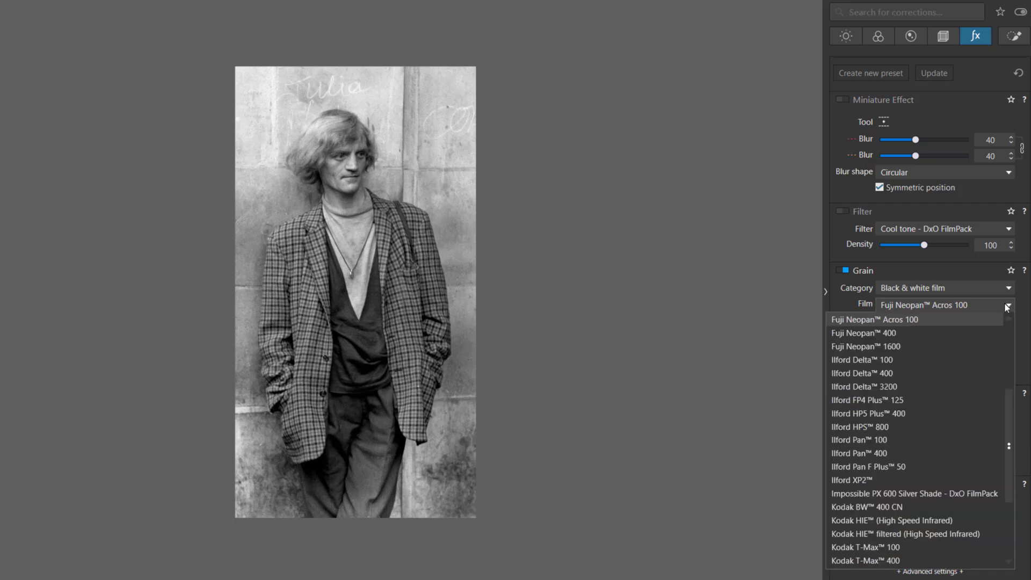
left_click(877, 427)
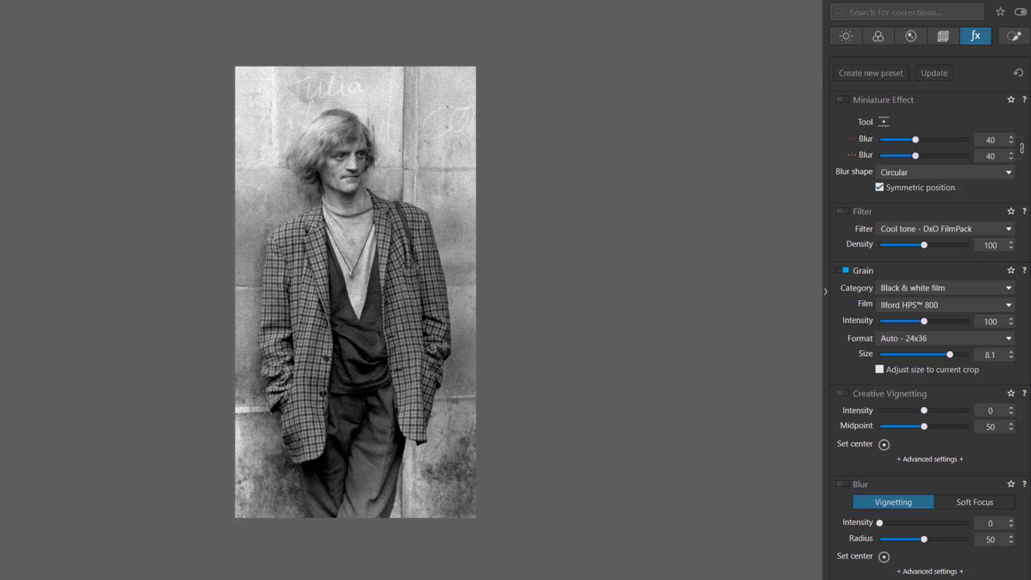
Zoom in on the man's face and raise Grain Intensity to 151, then zoom back out
scroll(355, 285, "up", 2)
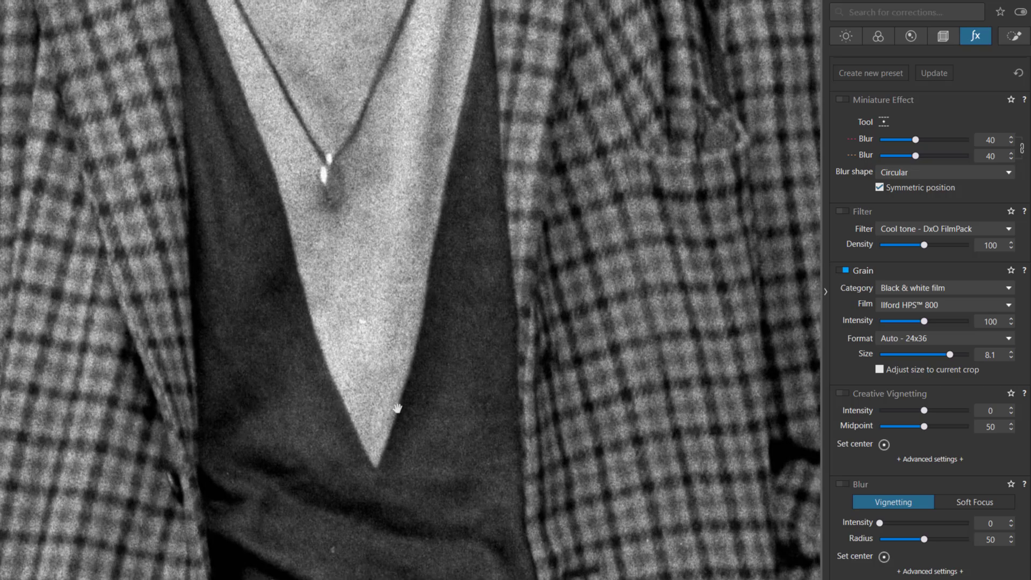
scroll(451, 143, "up", 1)
left_click_drag(451, 143, 588, 366)
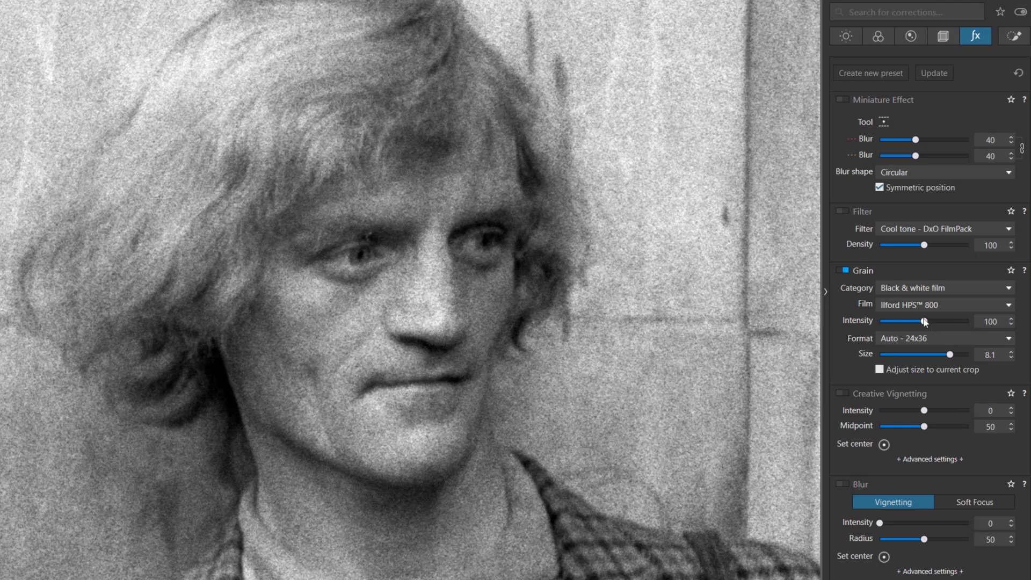
left_click_drag(924, 322, 948, 321)
key("ctrl+minus")
key("ctrl+minus")
key("ctrl+minus")
key("ctrl+minus")
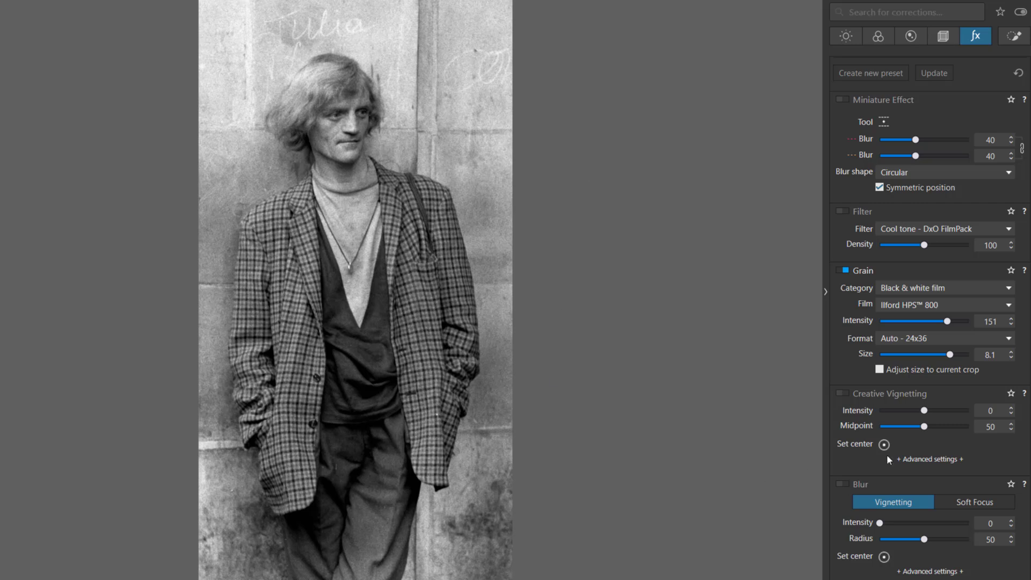
Enable Creative Vignetting and set its Intensity to -19 to darken the edges
left_click(843, 394)
left_click_drag(927, 413, 935, 417)
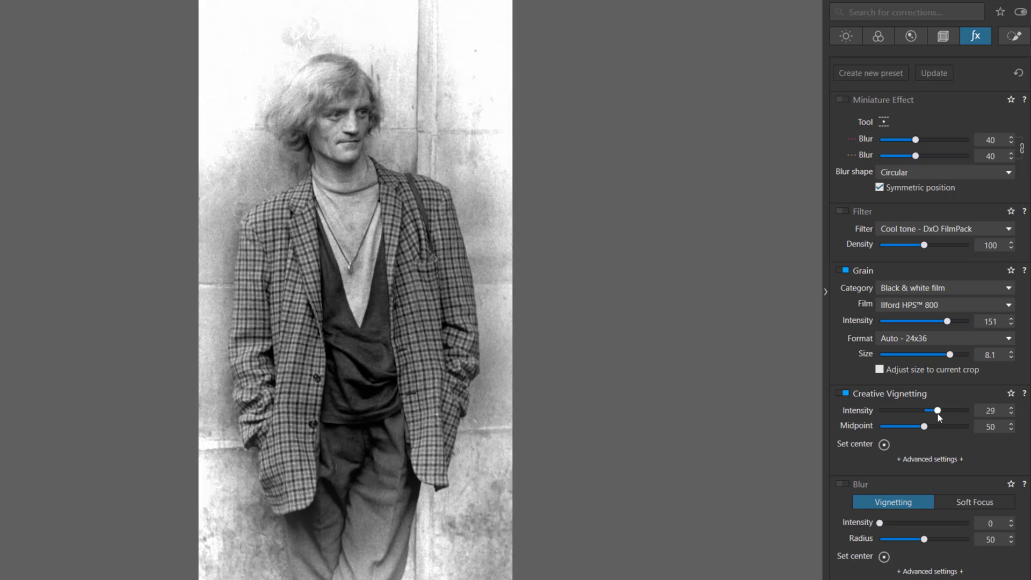
left_click_drag(939, 418, 943, 417)
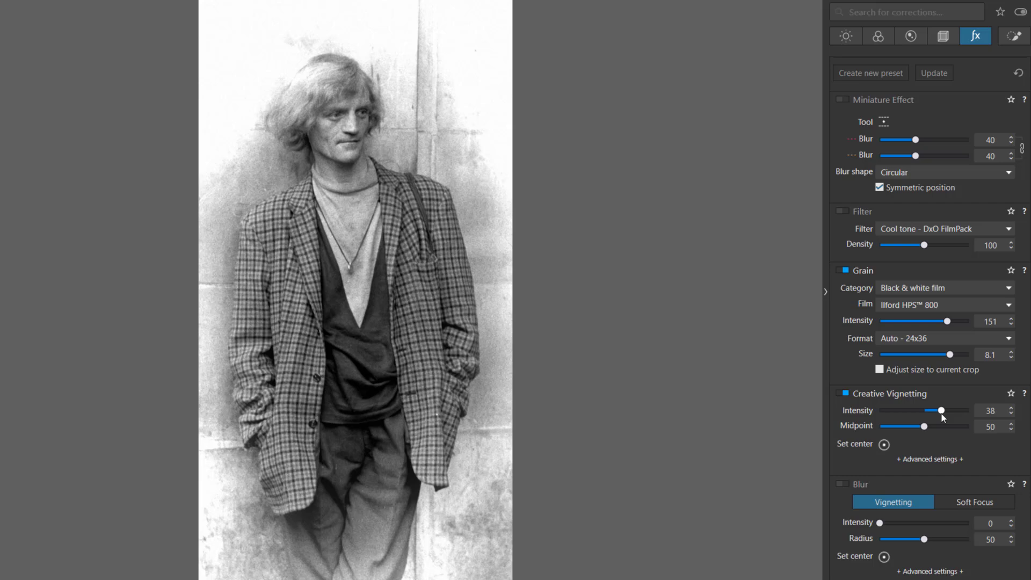
left_click_drag(943, 416, 918, 416)
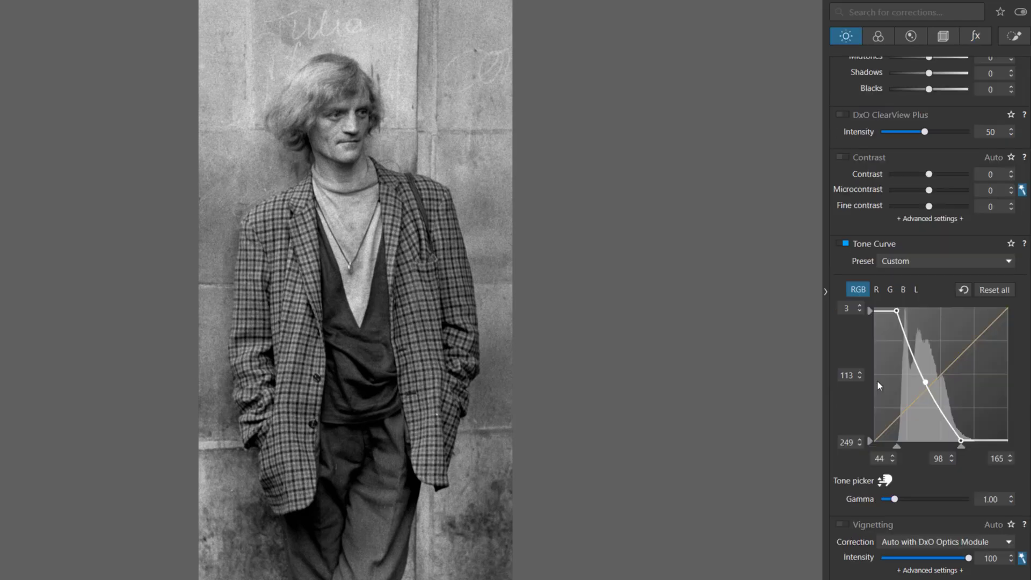
Steepen the tone curve by moving its end point inward and nudging the midpoint to 92 → 107
left_click(961, 442)
mouse_move(992, 434)
left_mouse_down()
mouse_move(985, 444)
mouse_move(987, 435)
left_mouse_up()
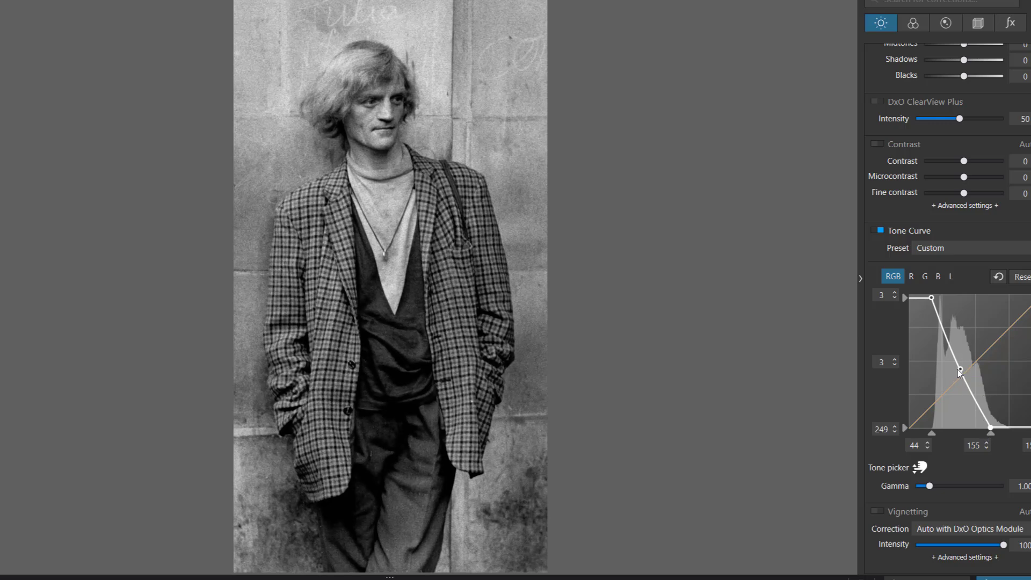
left_click_drag(959, 370, 957, 376)
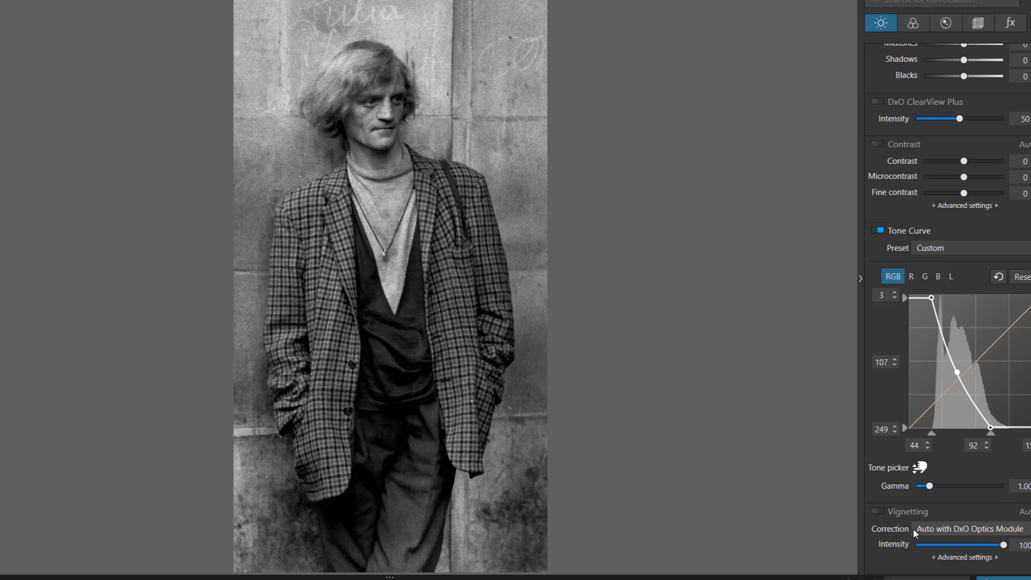
Enable lens Vignetting correction in Manual mode with Intensity 0
left_click(877, 511)
left_click(987, 529)
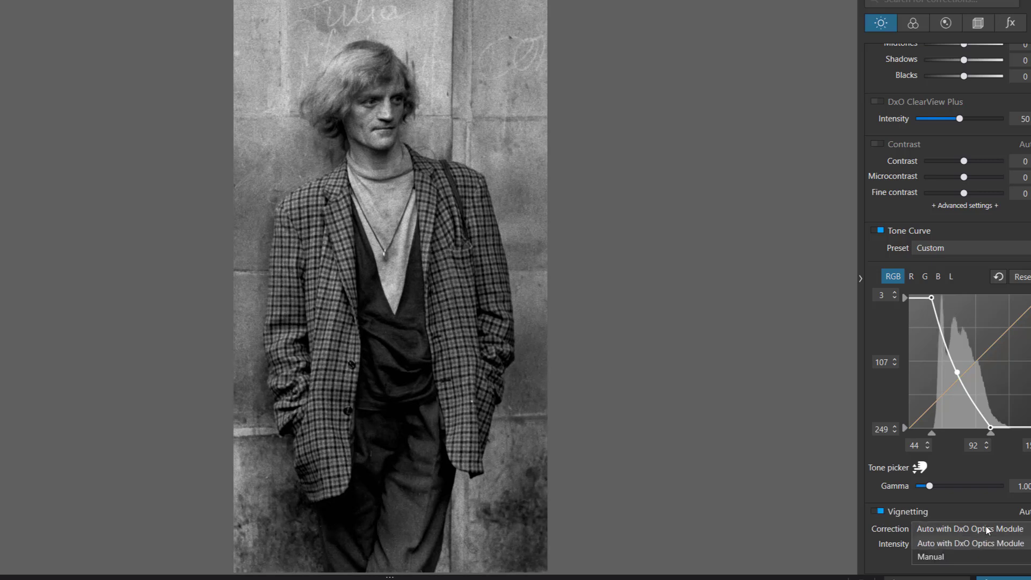
left_click(935, 557)
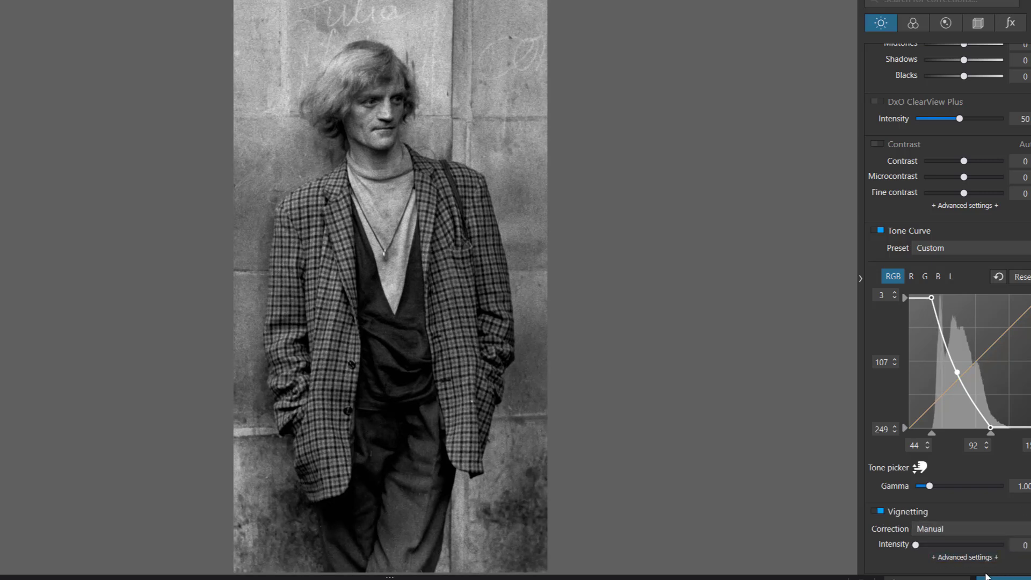